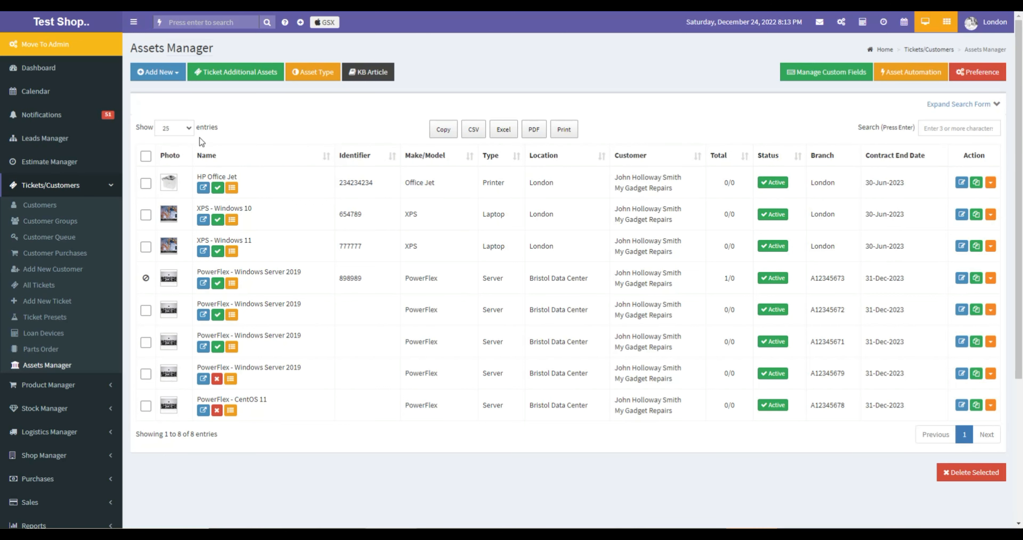
Examine the RMM integration details of the PowerFlex - Windows Server 2019 asset with branch A12345672
{"action": "left_click", "coordinate": [961, 309]}
{"action": "left_click", "coordinate": [94, 78]}
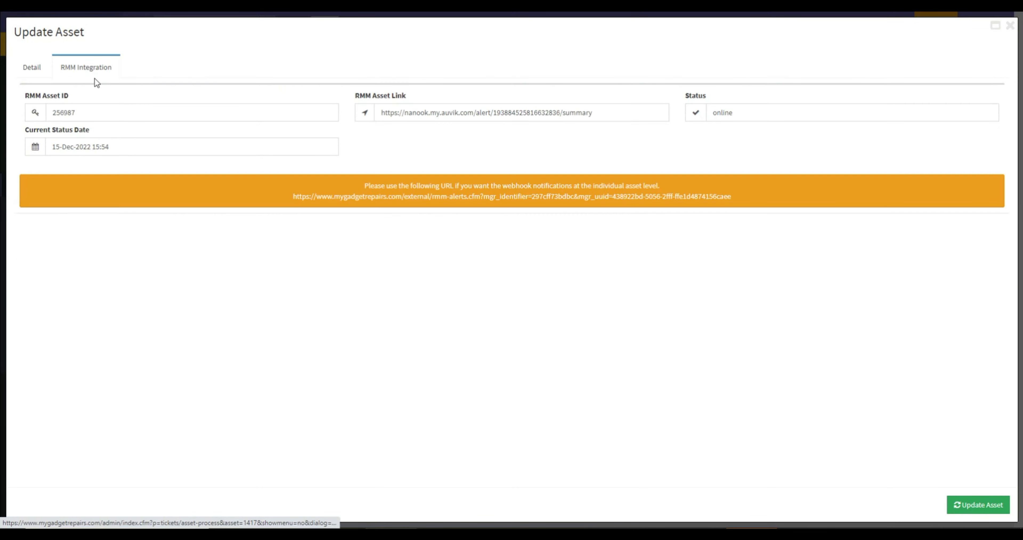
{"action": "left_click", "coordinate": [1010, 26]}
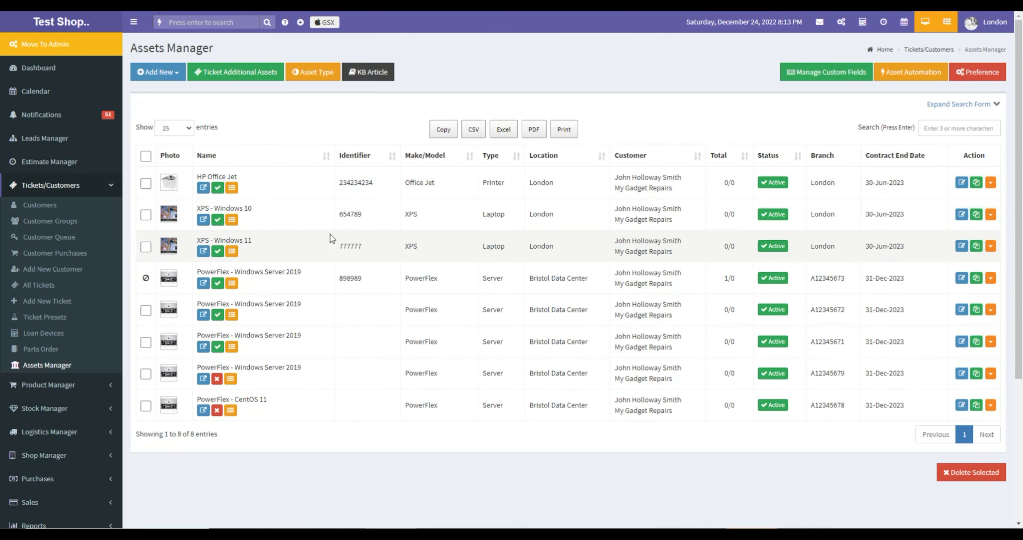
Review the linked tickets, general details and RMM integration of the PowerFlex - Windows Server 2019 asset with identifier 898989
{"action": "left_click", "coordinate": [962, 277]}
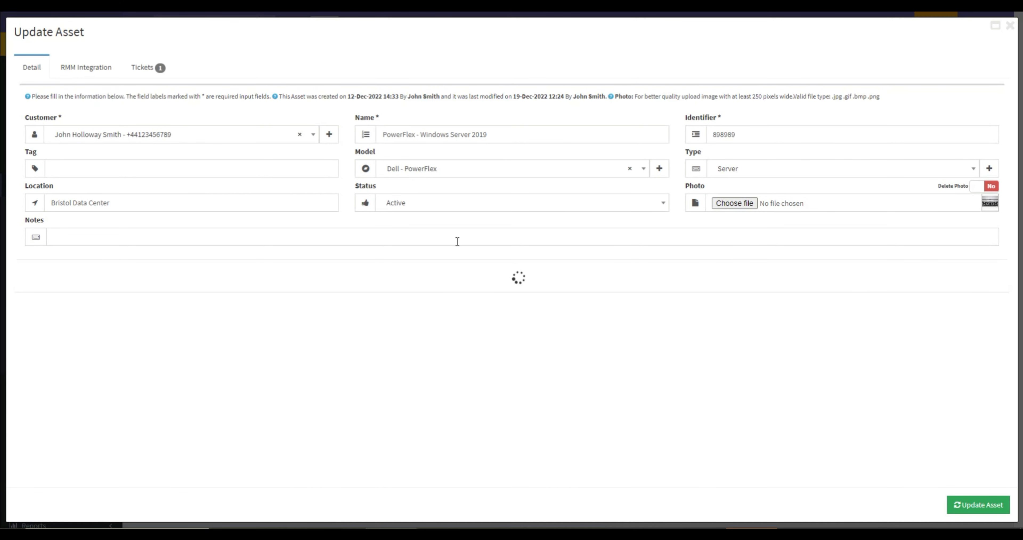
{"action": "left_click", "coordinate": [146, 76]}
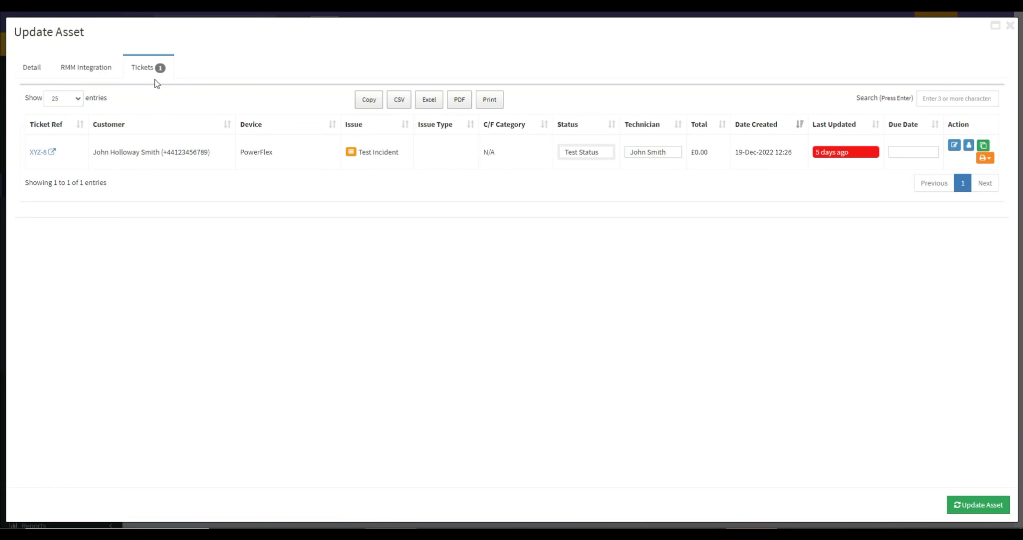
{"action": "left_click", "coordinate": [30, 72]}
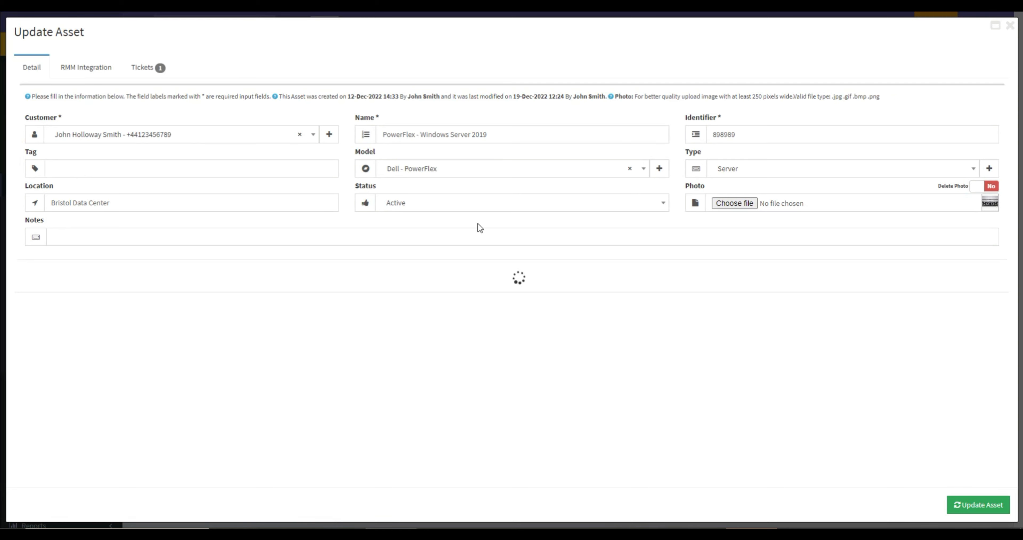
{"action": "left_click", "coordinate": [79, 71]}
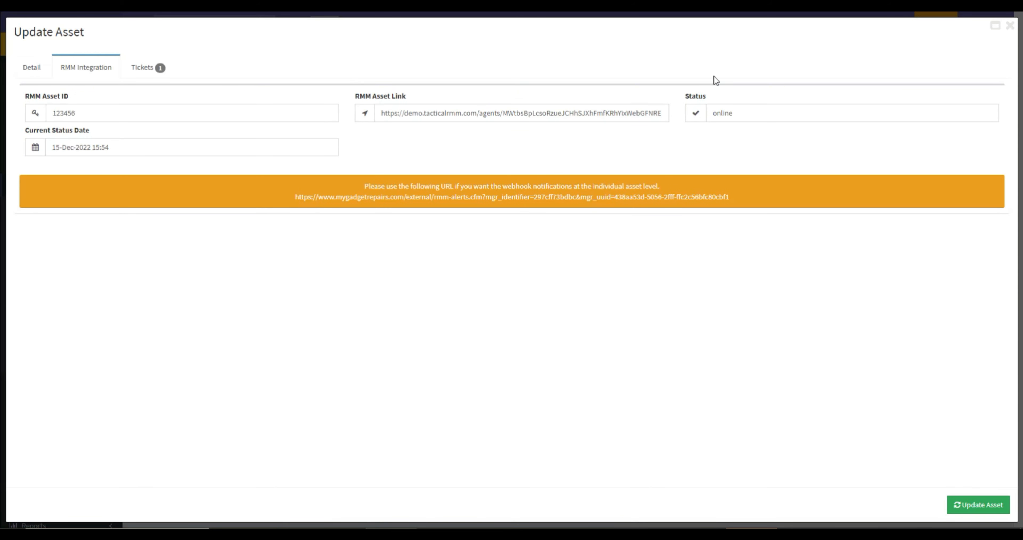
{"action": "left_click", "coordinate": [1010, 26]}
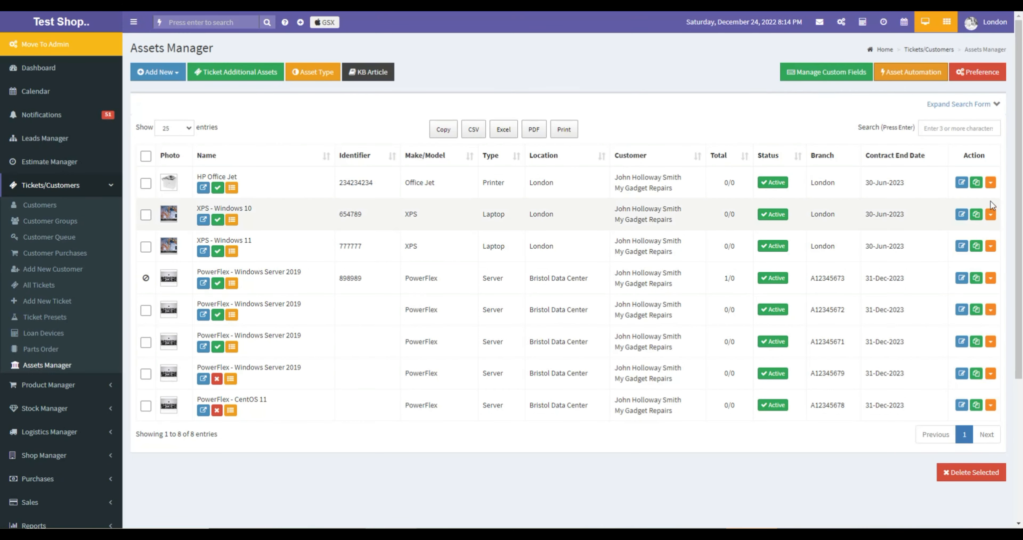
Check the HP Office Jet's available actions, and open the 898989 server's remote monitoring page in Tactical RMM to view its tasks
{"action": "left_click", "coordinate": [991, 183]}
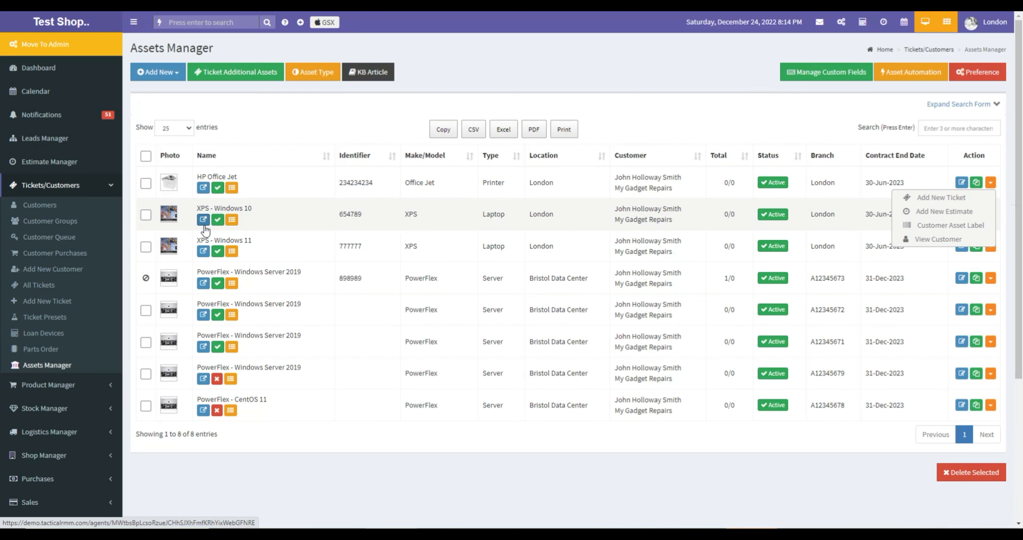
{"action": "left_click", "coordinate": [203, 284]}
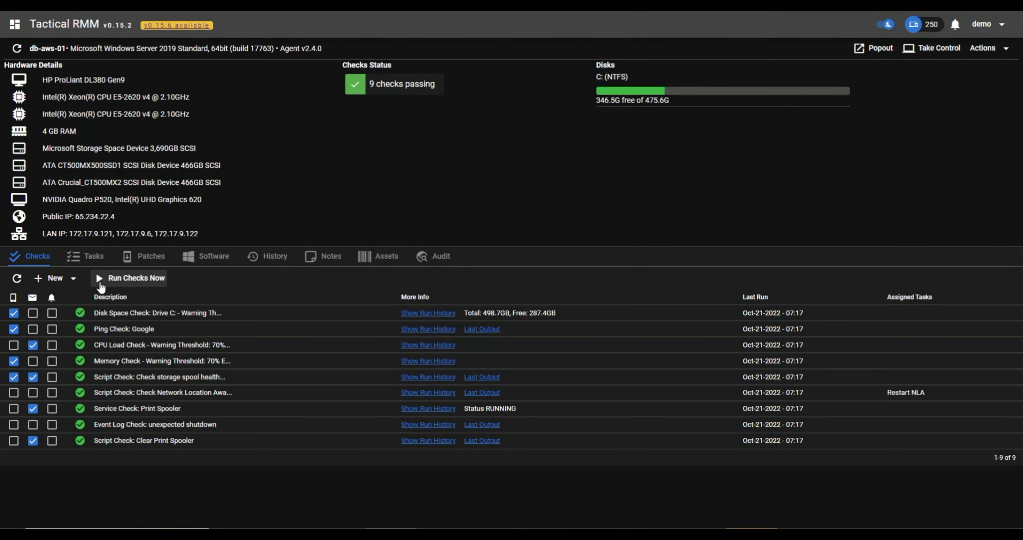
{"action": "left_click", "coordinate": [91, 257]}
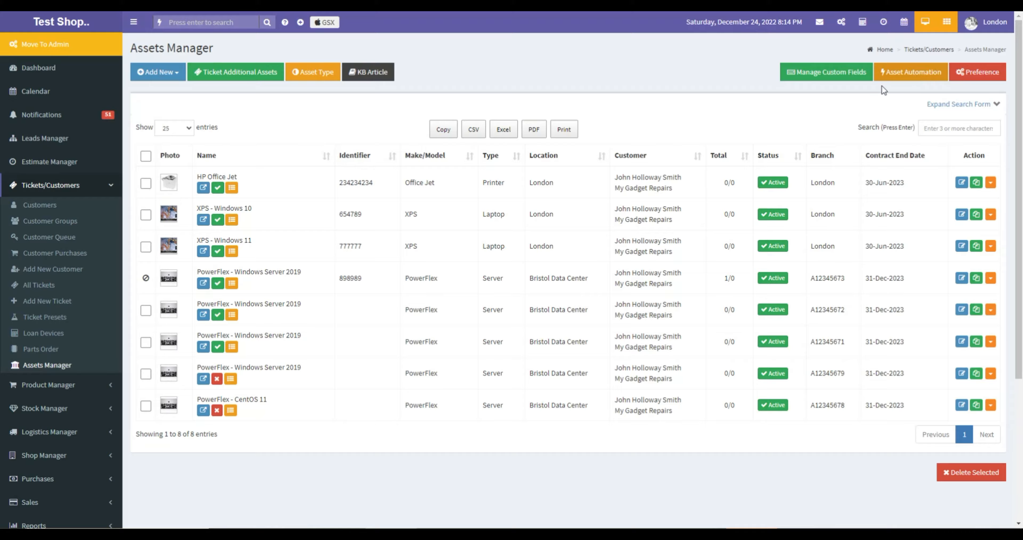
Review the configured asset automations and return to the asset list
{"action": "left_click", "coordinate": [882, 78]}
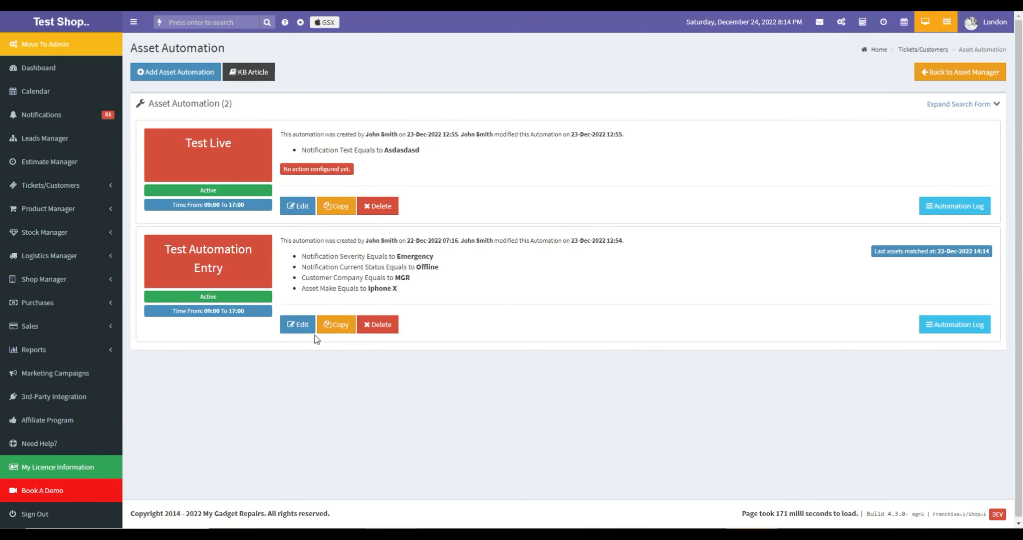
{"action": "left_click", "coordinate": [960, 73]}
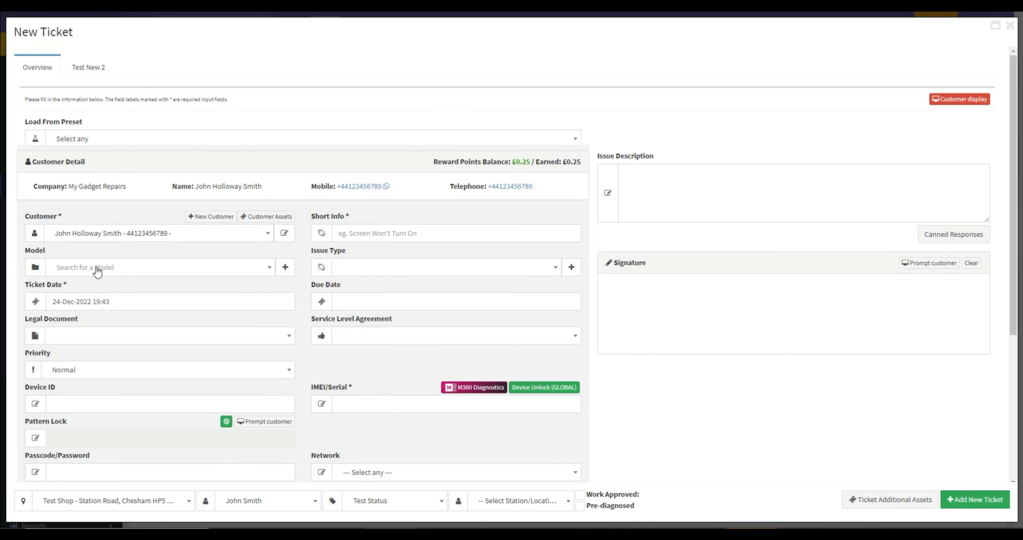
Look through the customer's assets and equipment from the new ticket form
{"action": "left_click", "coordinate": [269, 216]}
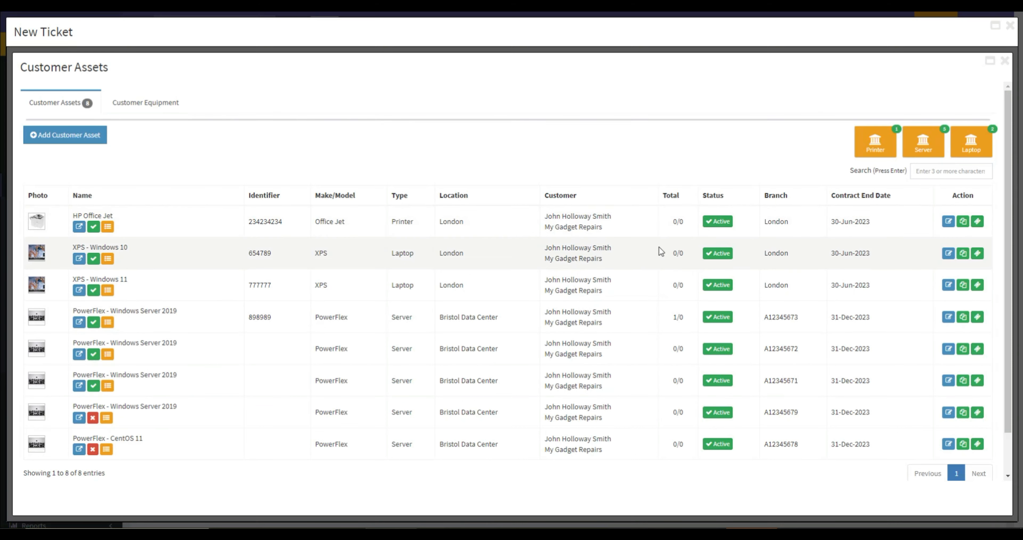
{"action": "left_click", "coordinate": [164, 104]}
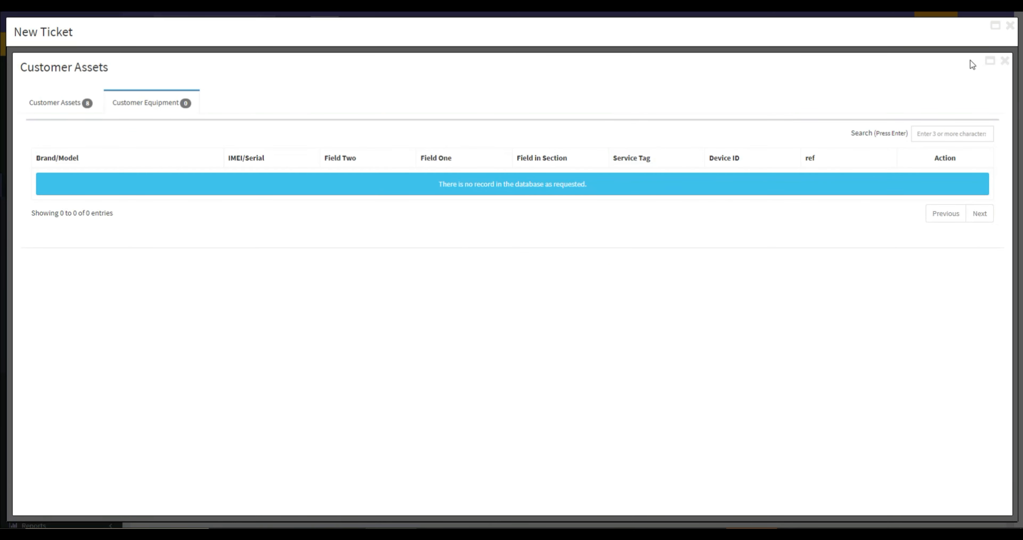
{"action": "left_click", "coordinate": [1005, 61]}
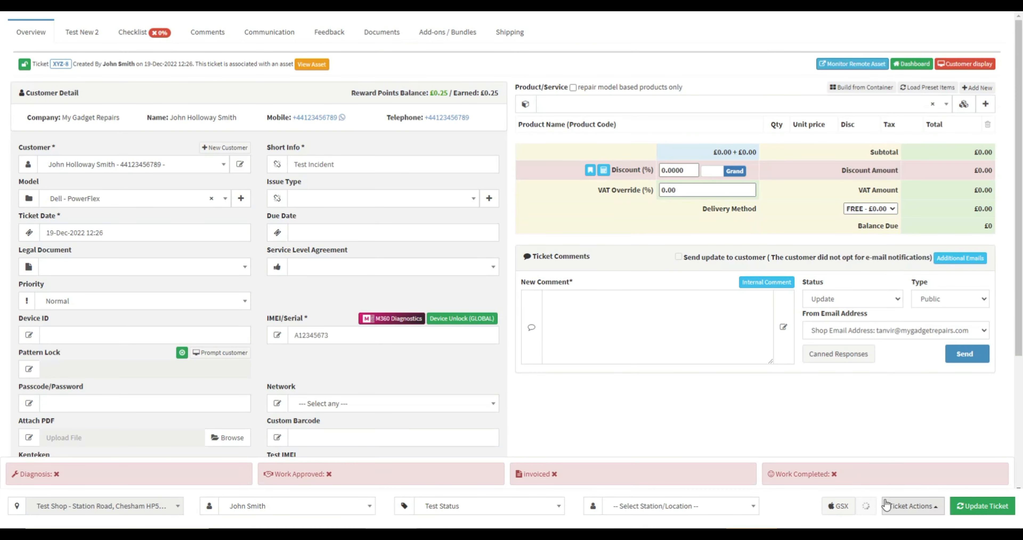
Check the options for attaching and adding additional assets on the Test Incident ticket
{"action": "left_click", "coordinate": [913, 506]}
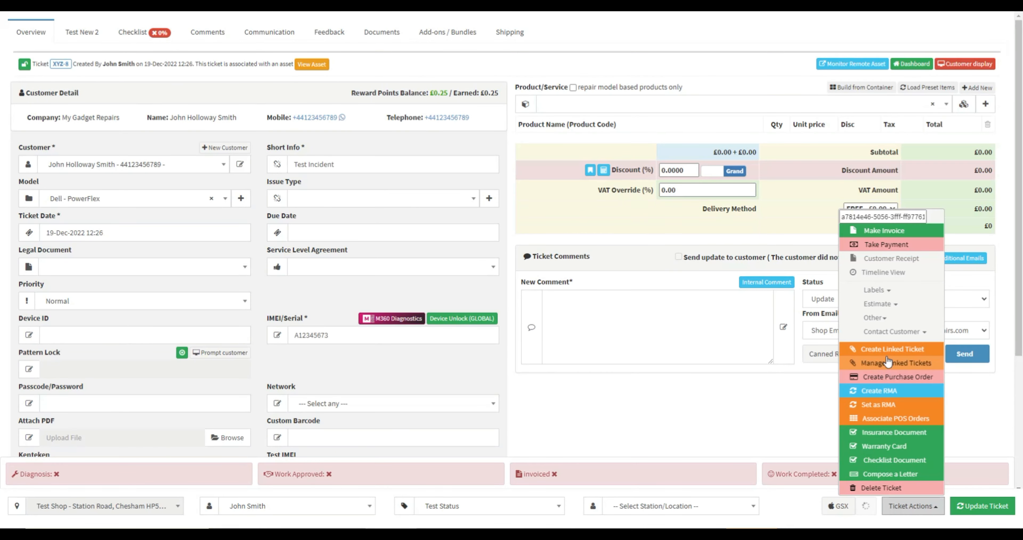
{"action": "left_click", "coordinate": [830, 342]}
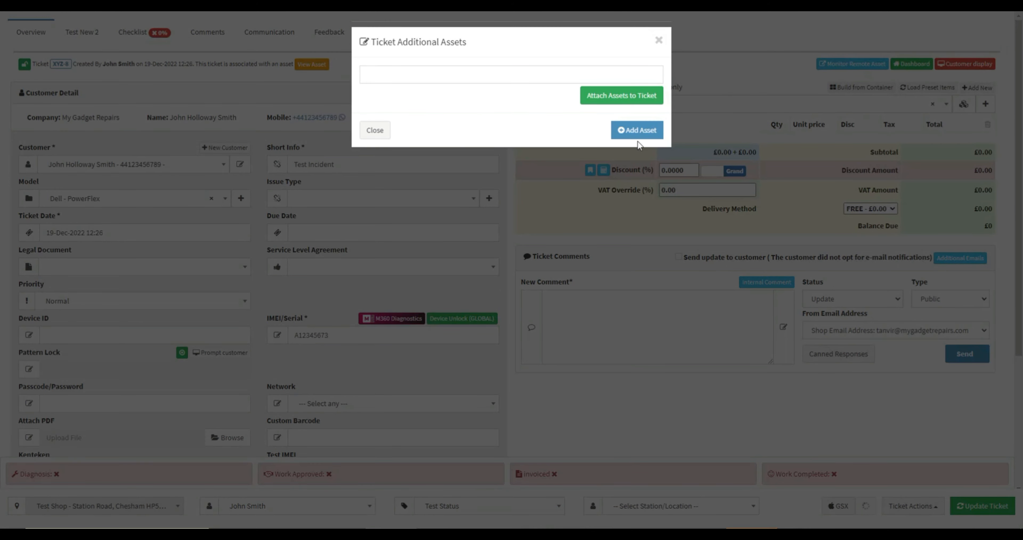
{"action": "left_click", "coordinate": [633, 134]}
{"action": "left_click", "coordinate": [659, 41]}
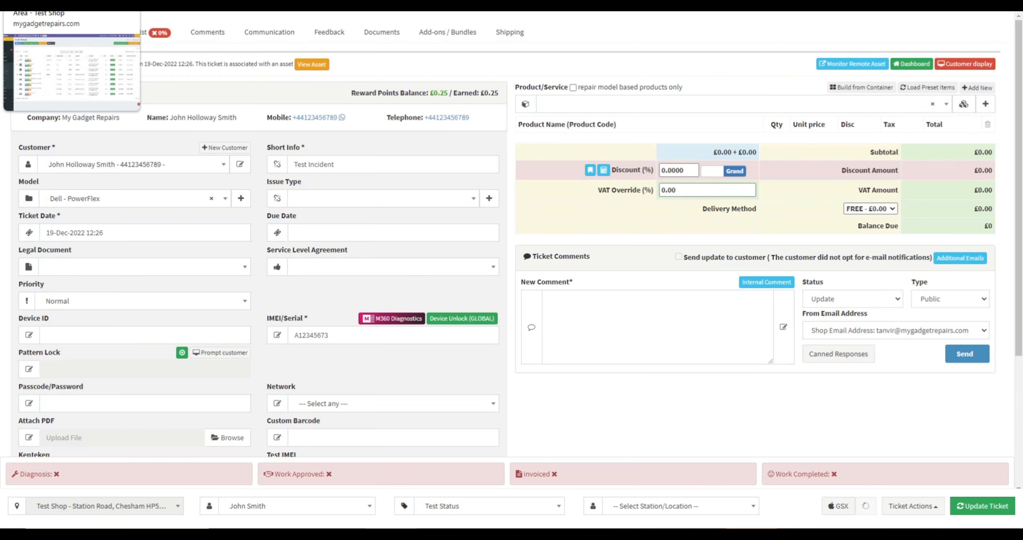
Return to the shop's admin area and open the Assets Manager
{"action": "left_click", "coordinate": [71, 6]}
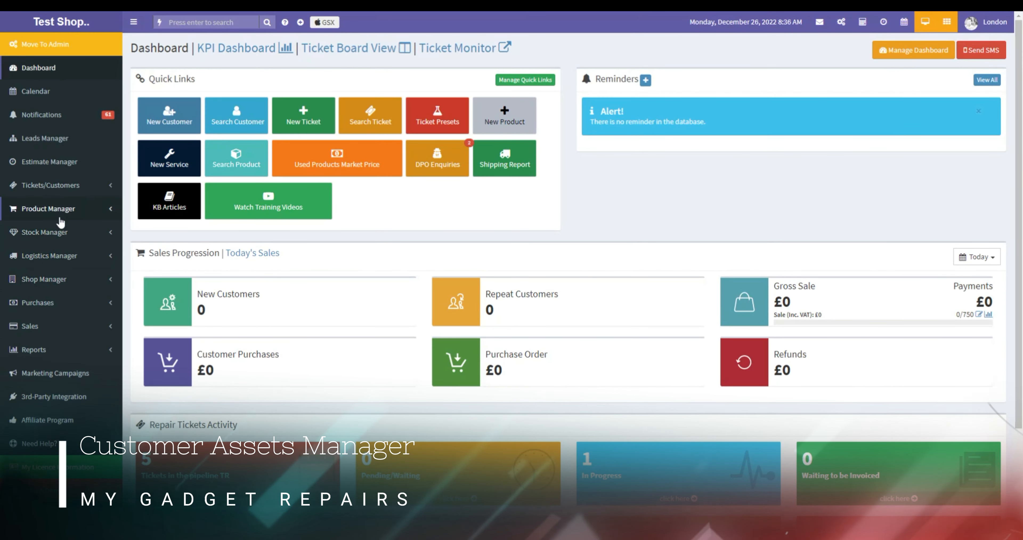
{"action": "left_click", "coordinate": [50, 185]}
{"action": "left_click", "coordinate": [54, 367]}
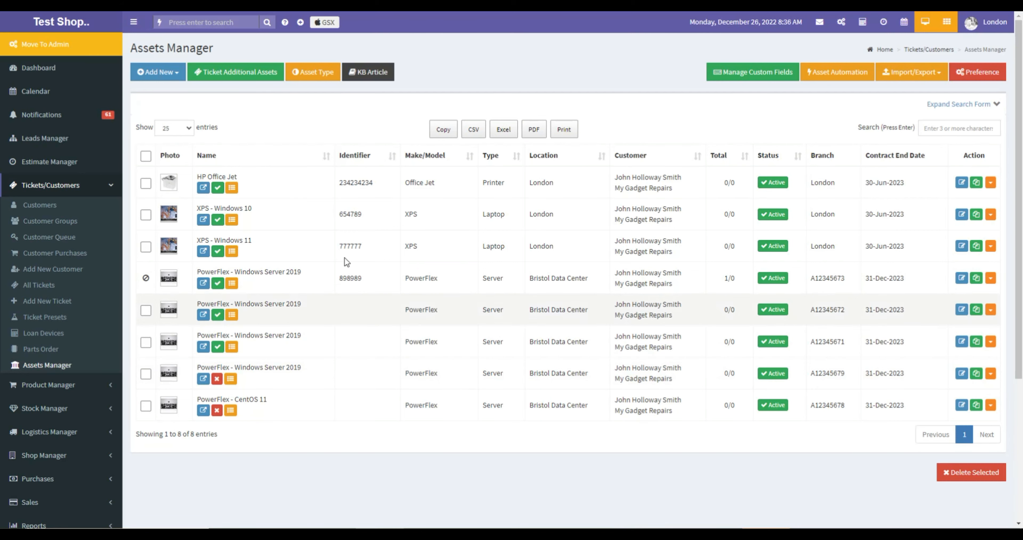
Expand the asset search form to examine its filters, and collapse it again
{"action": "left_click", "coordinate": [939, 106]}
{"action": "left_click", "coordinate": [938, 105]}
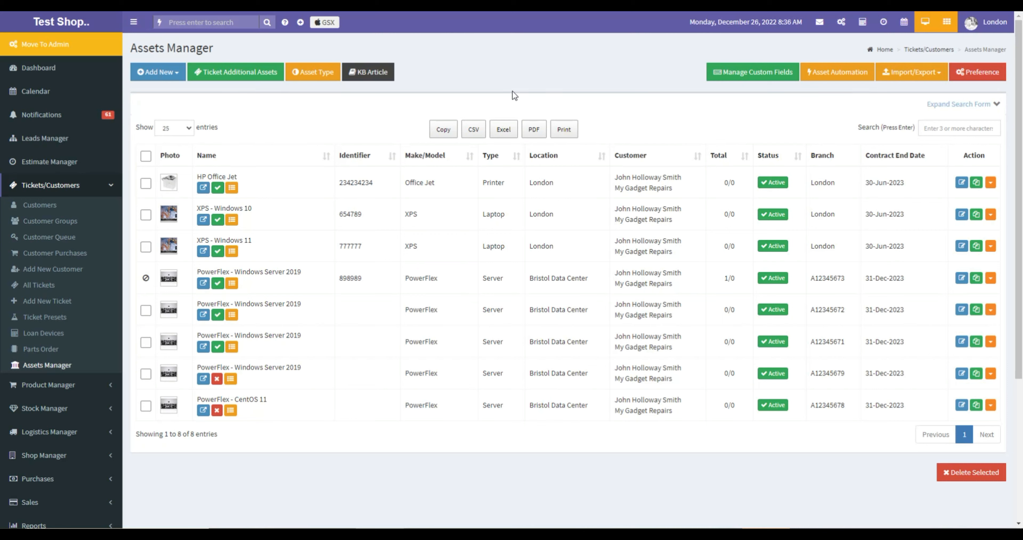
{"action": "left_click", "coordinate": [953, 104]}
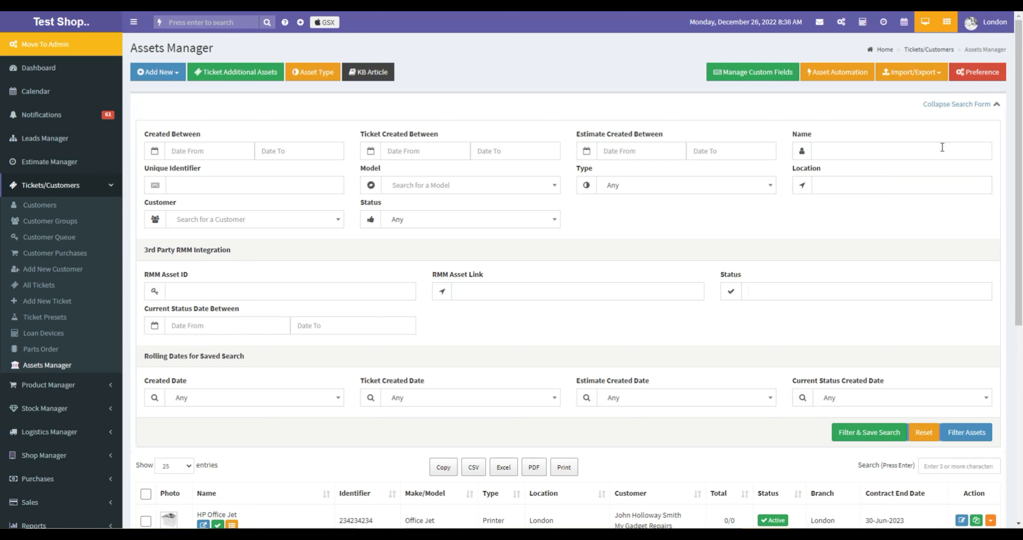
{"action": "left_click", "coordinate": [962, 104]}
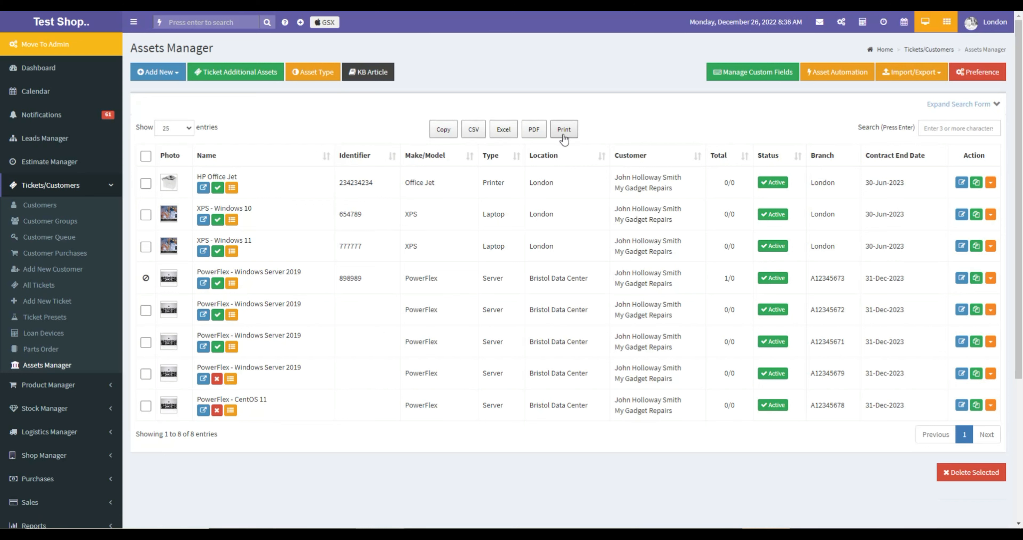
Look over the listed assets, the actions available for the HP Office Jet and the search form
{"action": "left_click_drag", "start_coordinate": [202, 176], "coordinate": [631, 401]}
{"action": "left_click", "coordinate": [631, 401]}
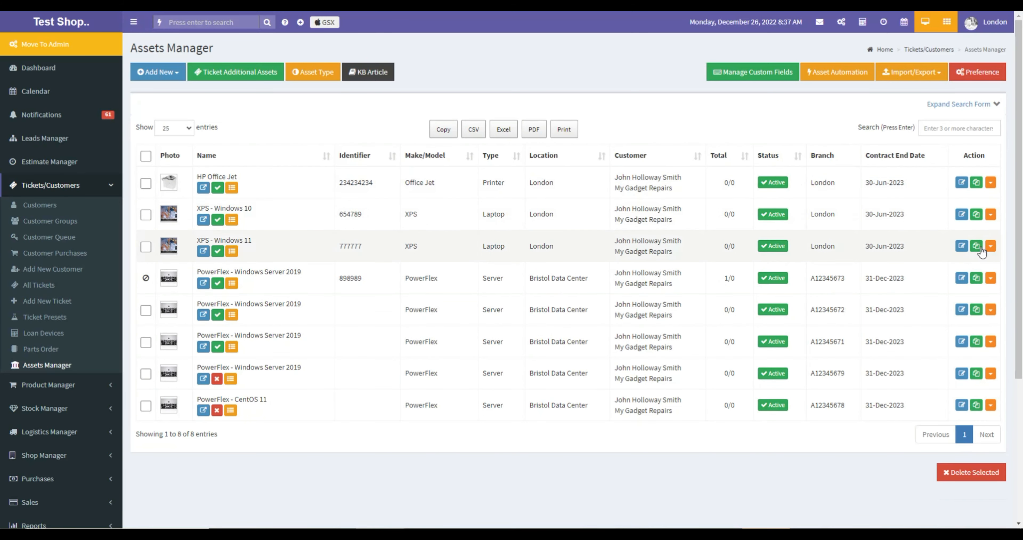
{"action": "left_click", "coordinate": [990, 183]}
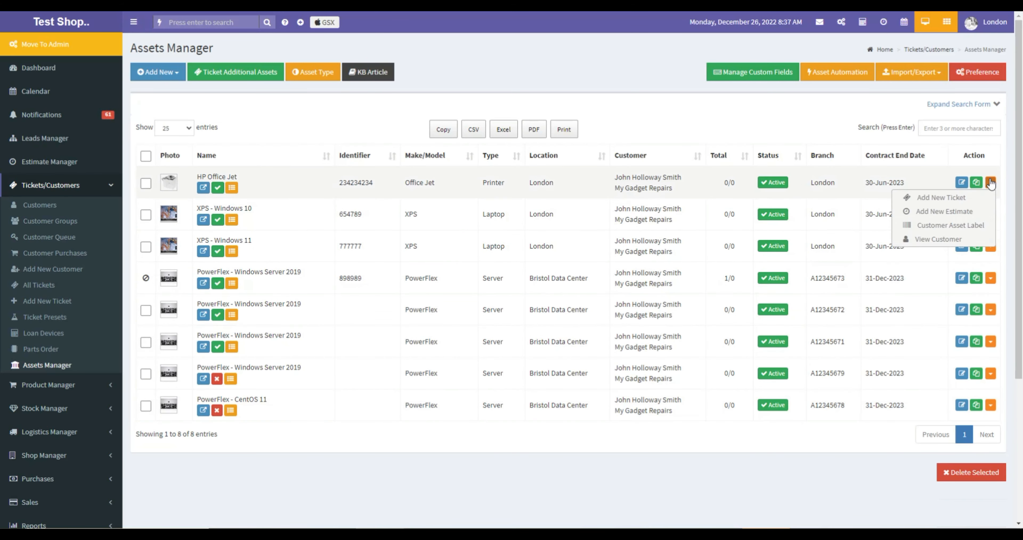
{"action": "left_click", "coordinate": [990, 182]}
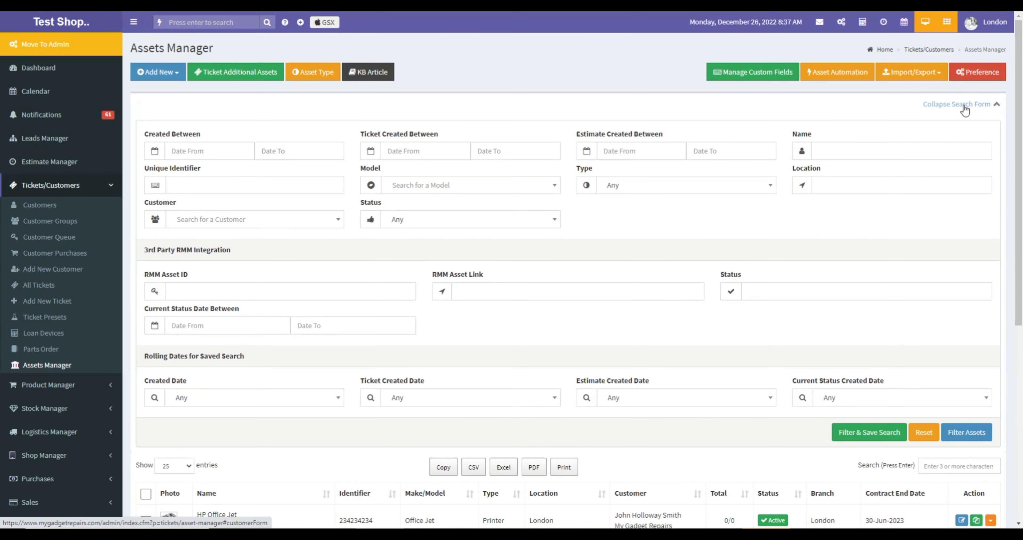
{"action": "left_click", "coordinate": [963, 106]}
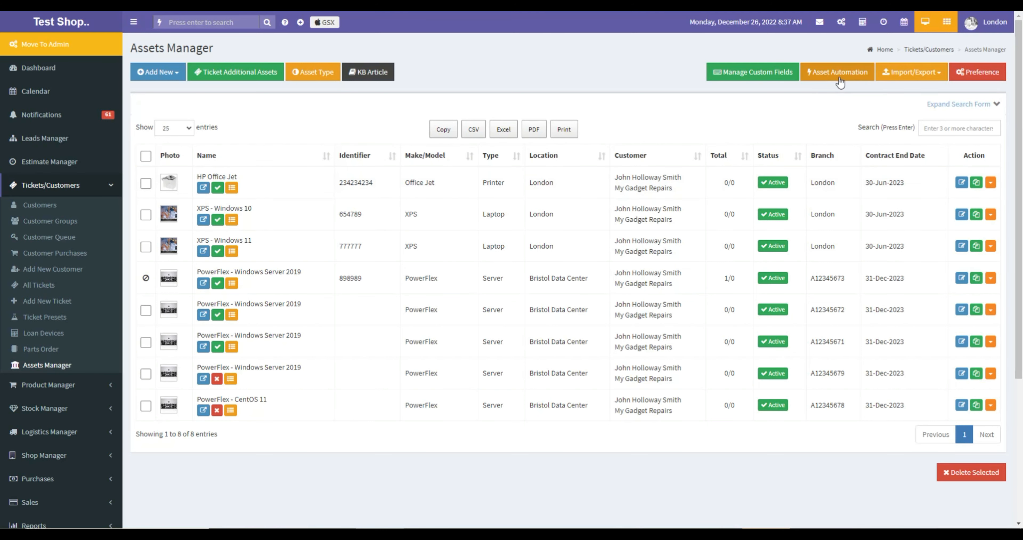
Review the list of asset types and the settings of the Branch and Contract End Date custom fields
{"action": "left_click", "coordinate": [302, 74]}
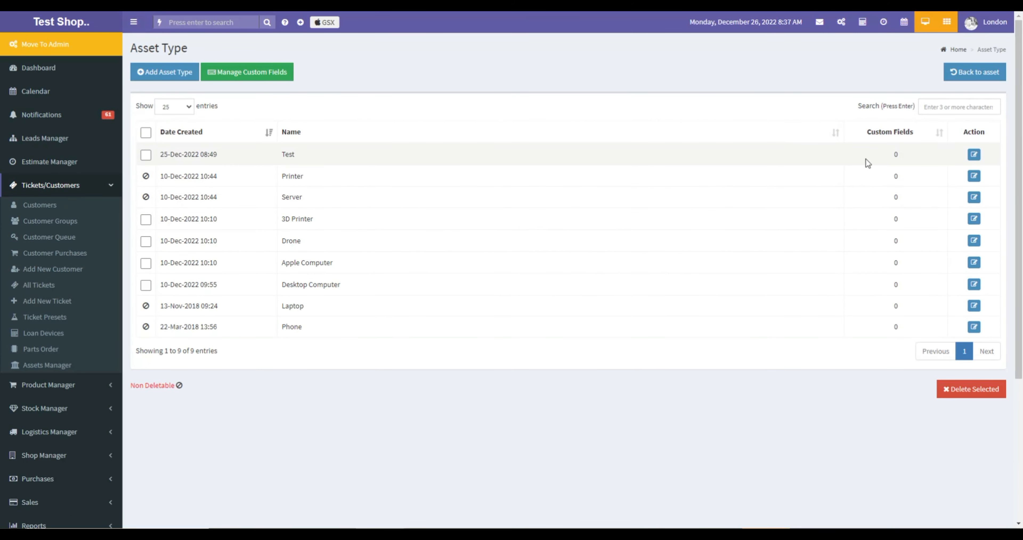
{"action": "left_click", "coordinate": [965, 75]}
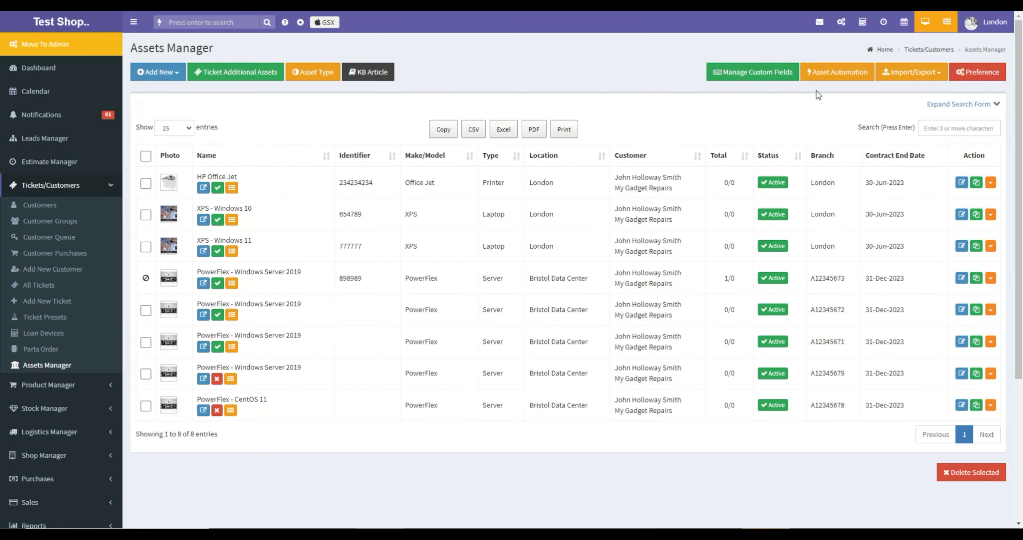
{"action": "left_click", "coordinate": [768, 78]}
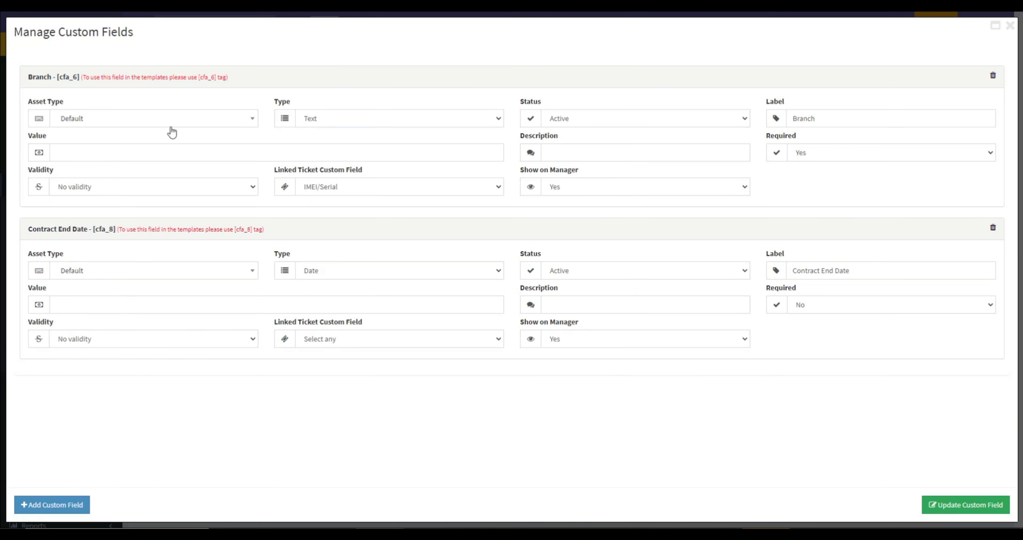
{"action": "left_click", "coordinate": [1010, 26]}
Check the choices for adding a new asset, and open Test Automation Entry for editing before returning to the asset list
{"action": "left_click", "coordinate": [161, 75]}
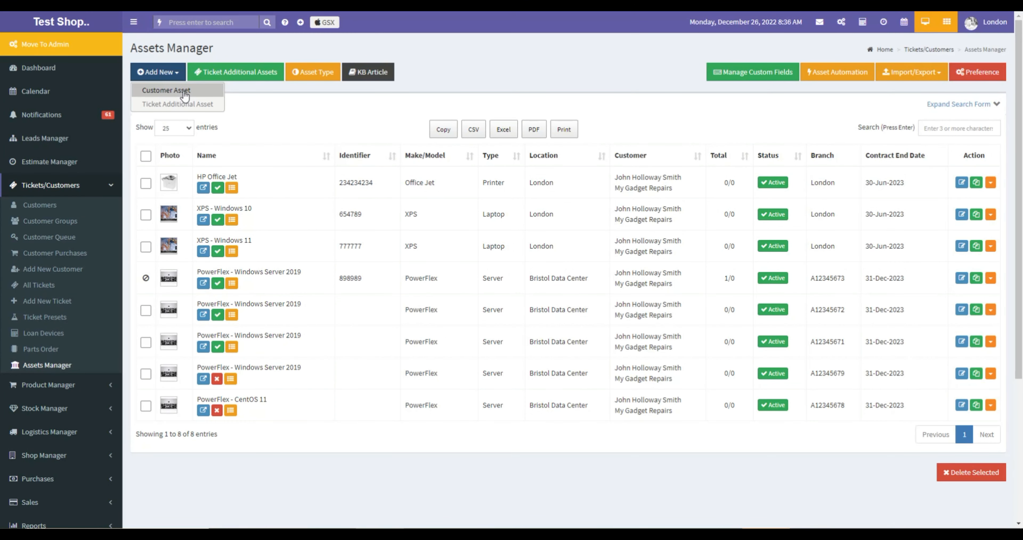
{"action": "left_click", "coordinate": [838, 77]}
{"action": "left_click", "coordinate": [304, 213]}
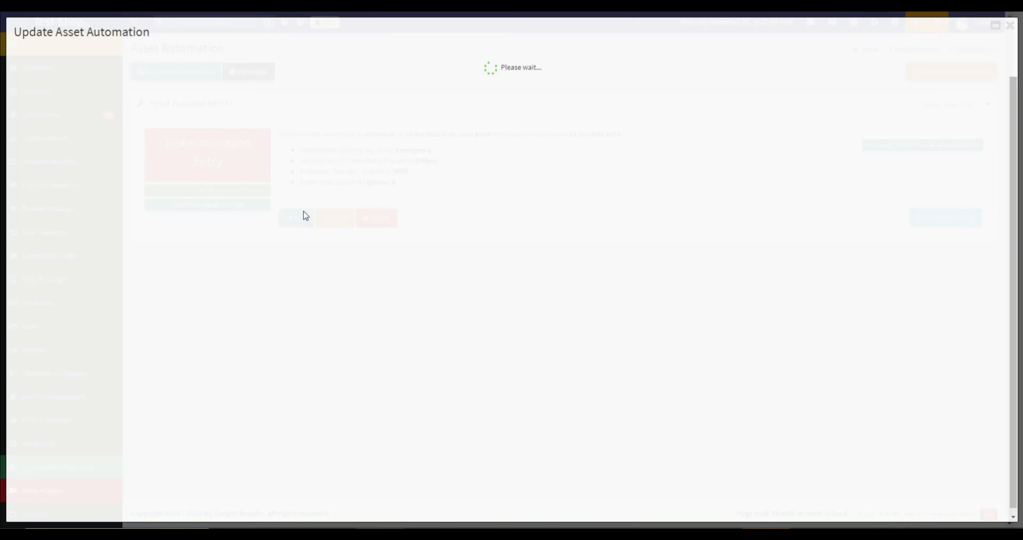
{"action": "left_click", "coordinate": [1010, 26]}
{"action": "left_click", "coordinate": [928, 73]}
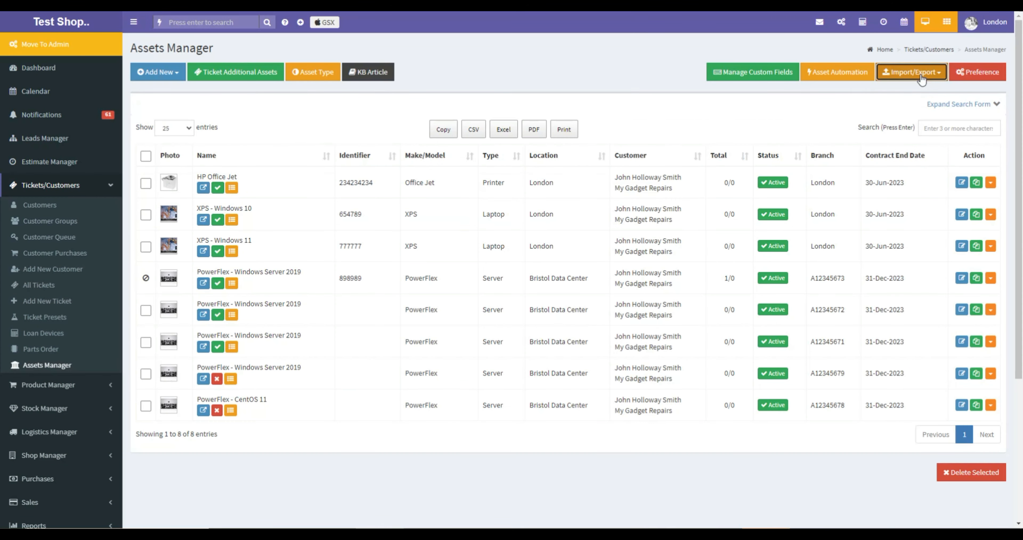
View the import and export options for customer assets and ticket additional assets
{"action": "left_click", "coordinate": [922, 77]}
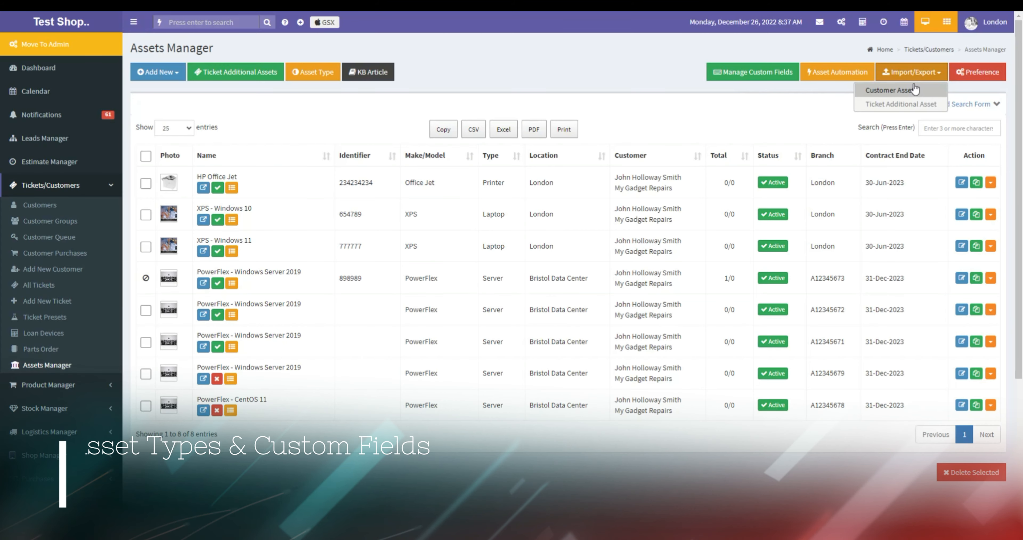
{"action": "left_click", "coordinate": [749, 131]}
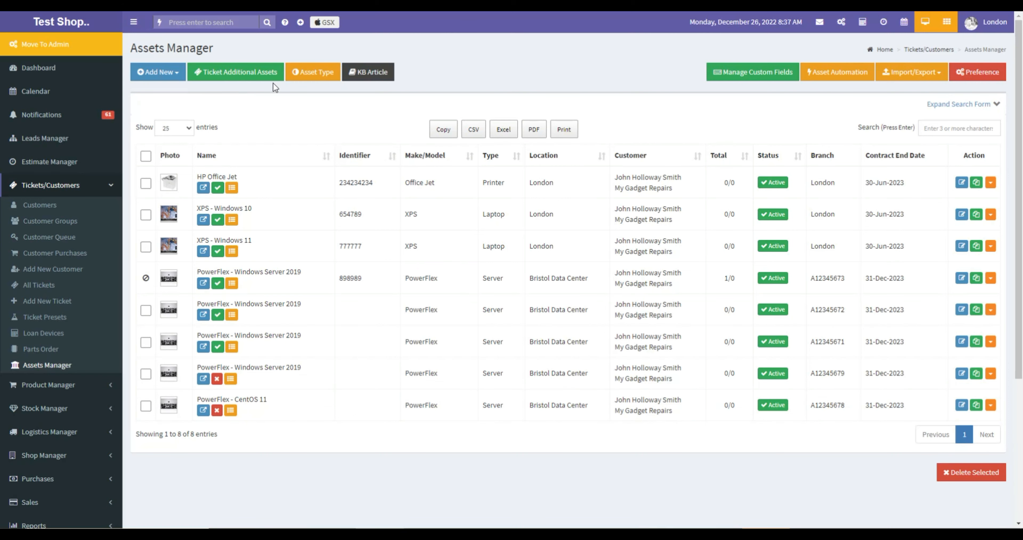
Open the asset types, look over the Printer, Server and Drone entries, and sort the list by name
{"action": "left_click", "coordinate": [316, 81]}
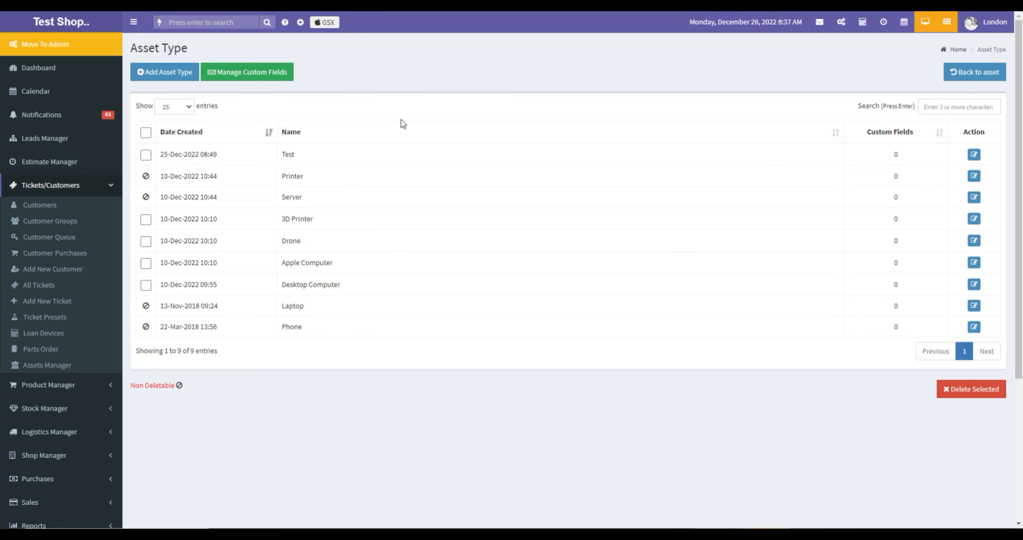
{"action": "double_click", "coordinate": [283, 175]}
{"action": "left_click_drag", "start_coordinate": [288, 199], "coordinate": [310, 221]}
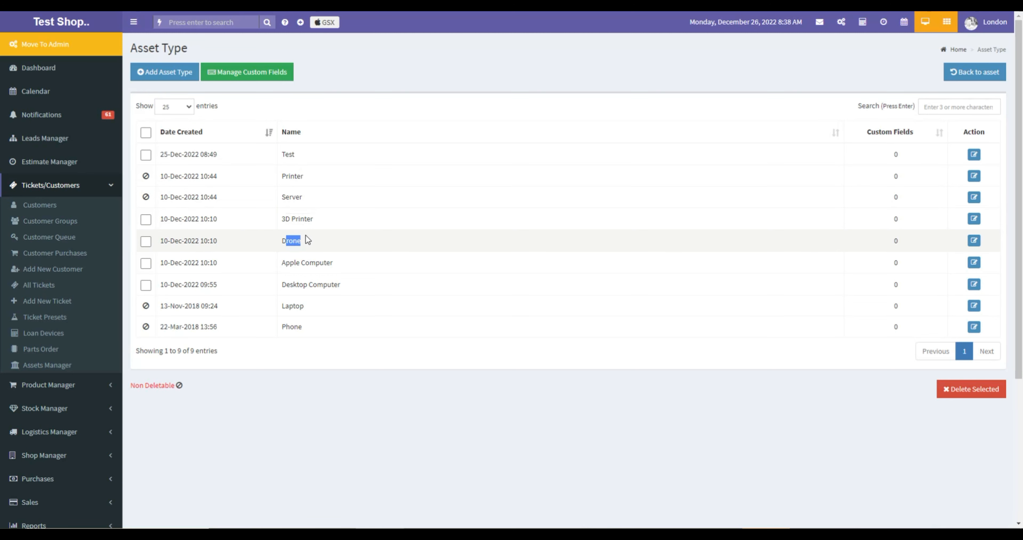
{"action": "left_click", "coordinate": [298, 186]}
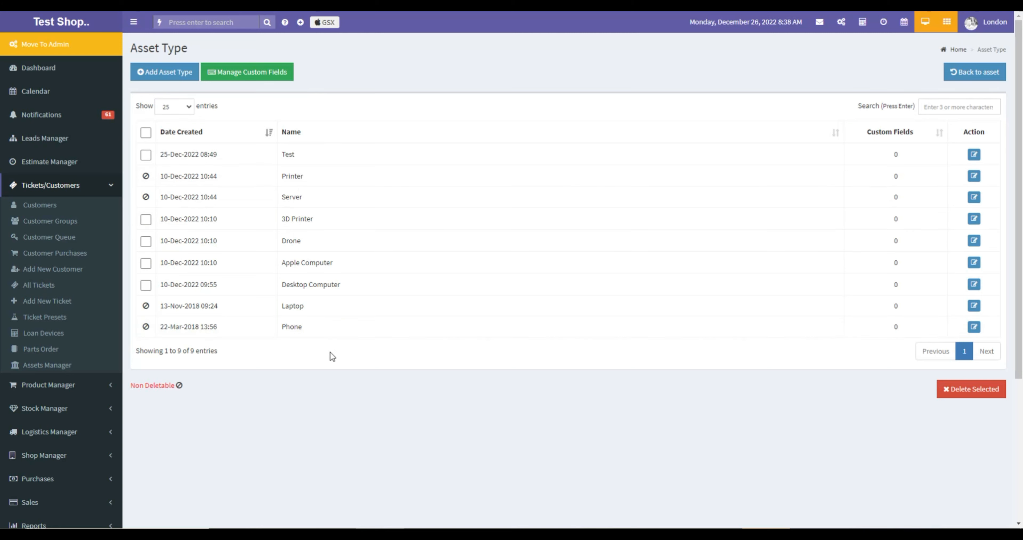
{"action": "left_click", "coordinate": [312, 134]}
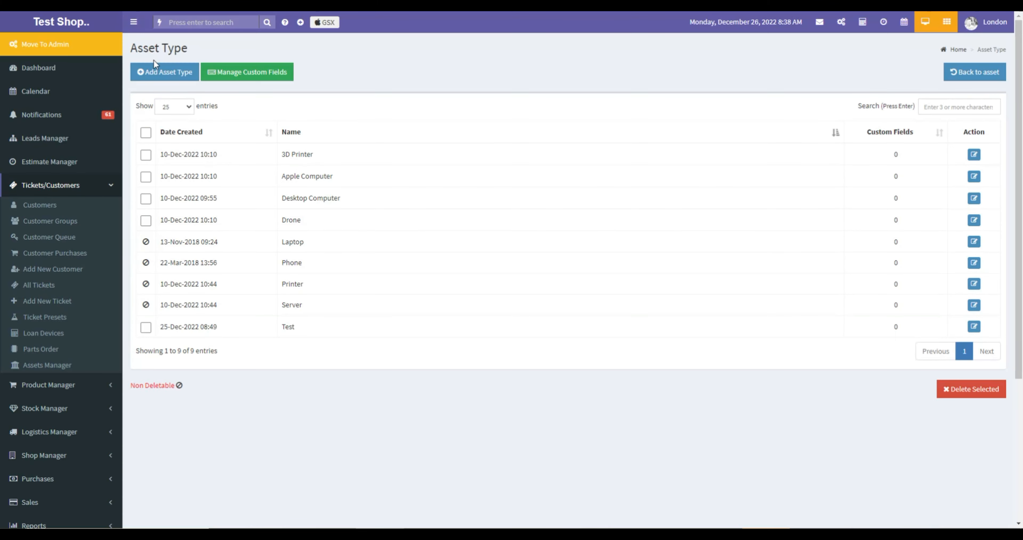
View the form for adding an asset type with its required Name field, and close it without saving
{"action": "left_click", "coordinate": [161, 73]}
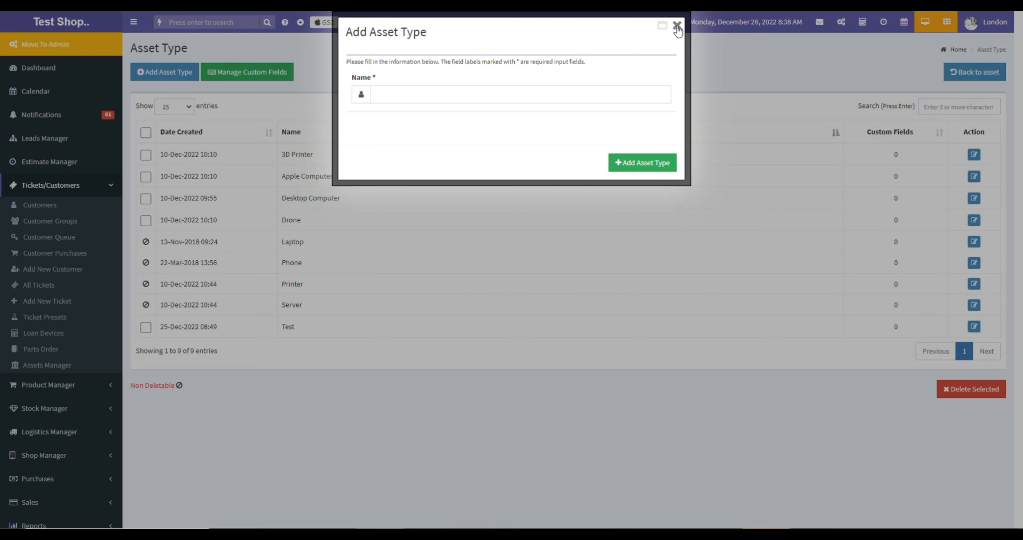
{"action": "left_click_drag", "start_coordinate": [678, 31], "coordinate": [635, 50]}
{"action": "left_click", "coordinate": [496, 92]}
{"action": "left_click", "coordinate": [509, 74]}
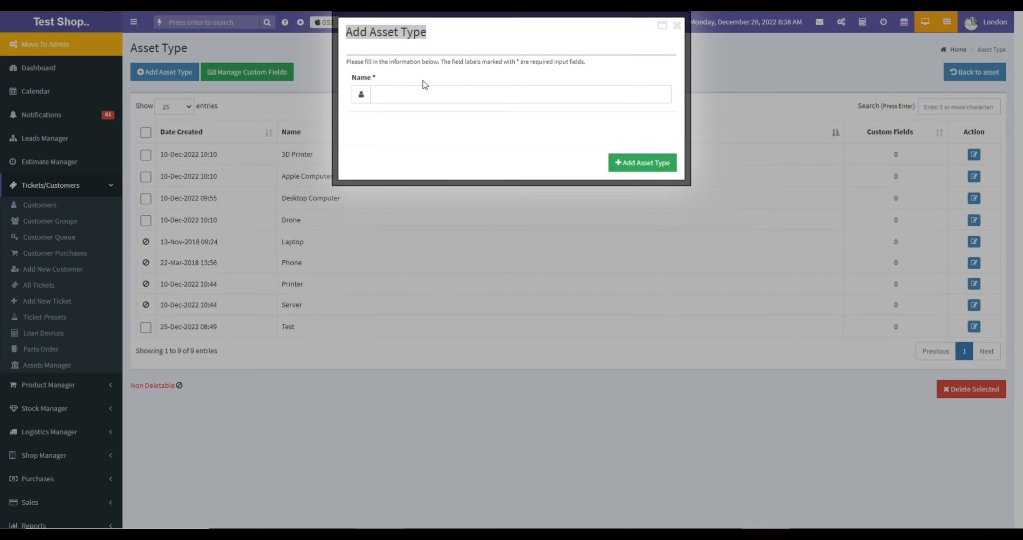
{"action": "left_click", "coordinate": [382, 30]}
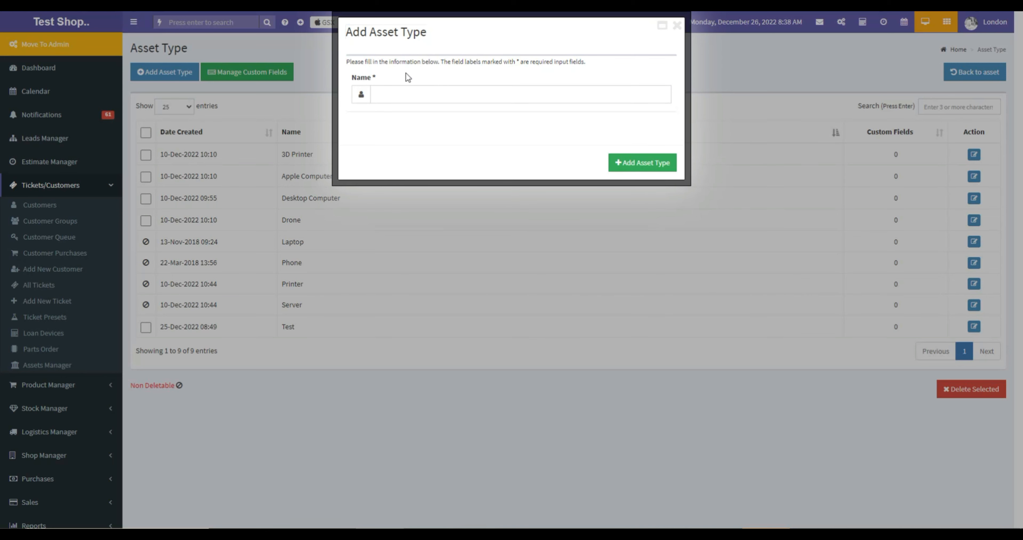
{"action": "left_click", "coordinate": [677, 25]}
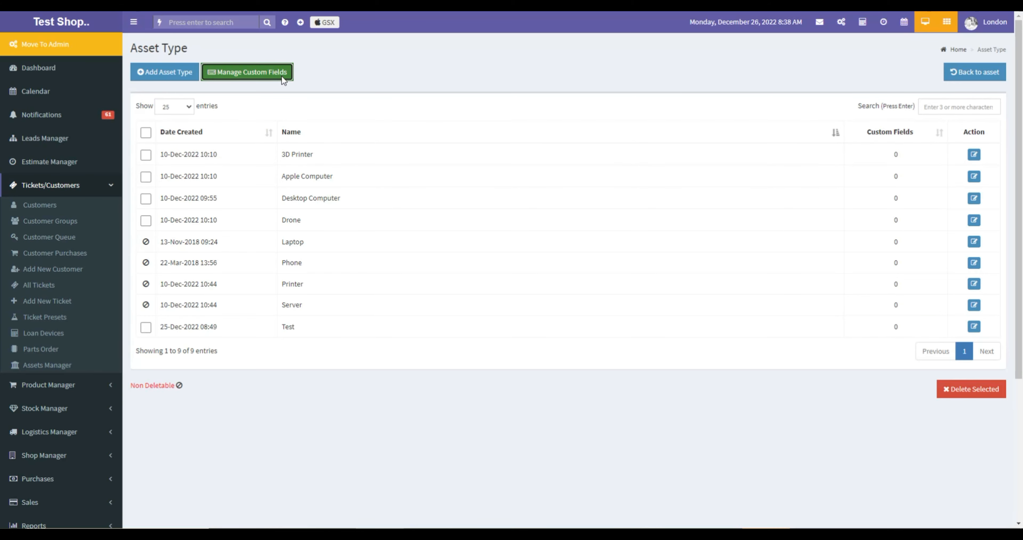
Check the field types and asset types offered for a new custom field, discard it, and return to the Assets Manager
{"action": "left_click", "coordinate": [254, 72]}
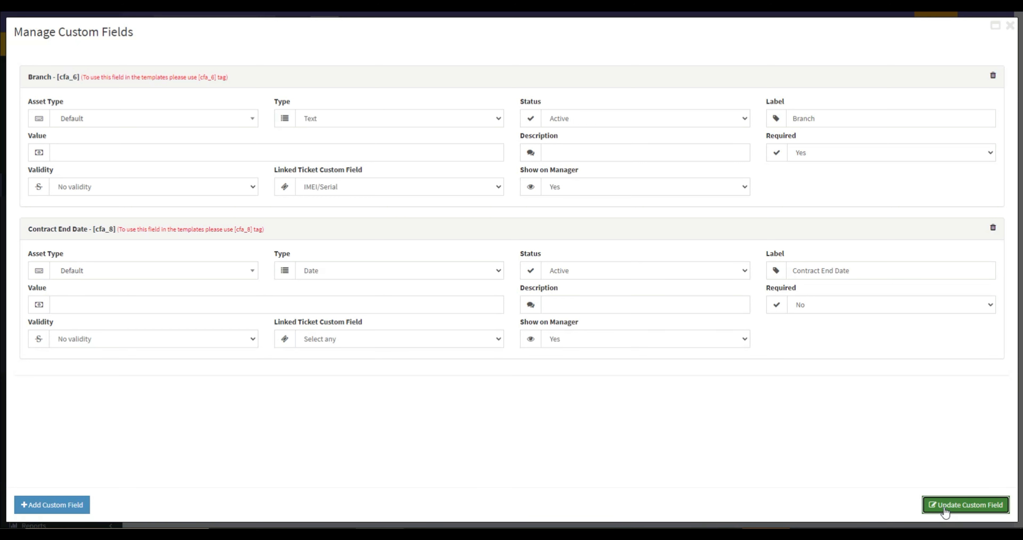
{"action": "left_click", "coordinate": [74, 504]}
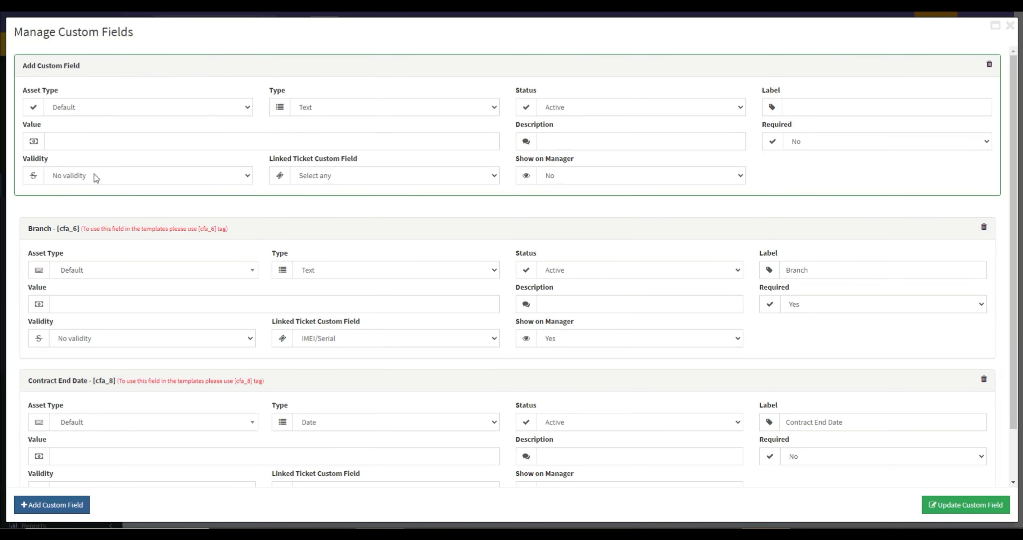
{"action": "left_click", "coordinate": [380, 107]}
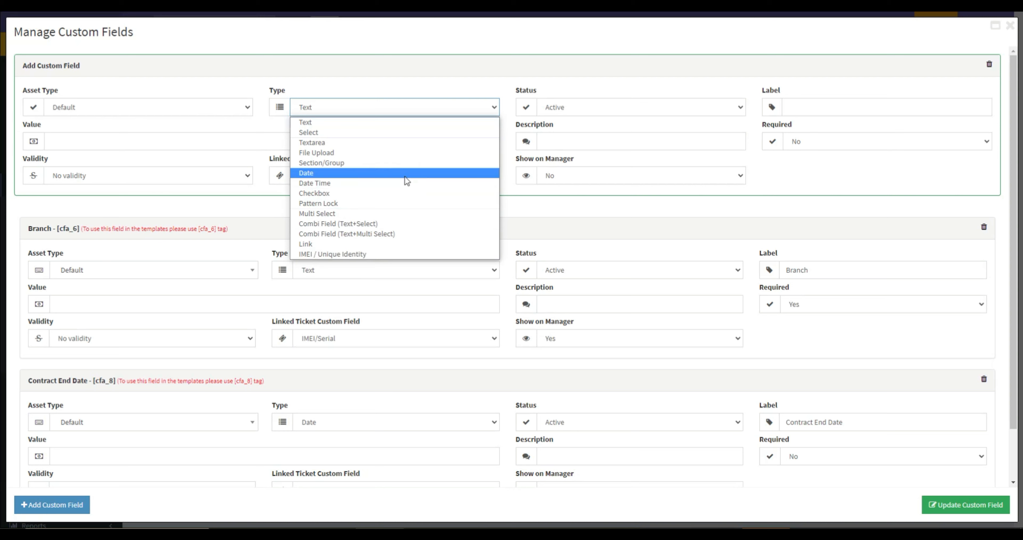
{"action": "left_click", "coordinate": [192, 107]}
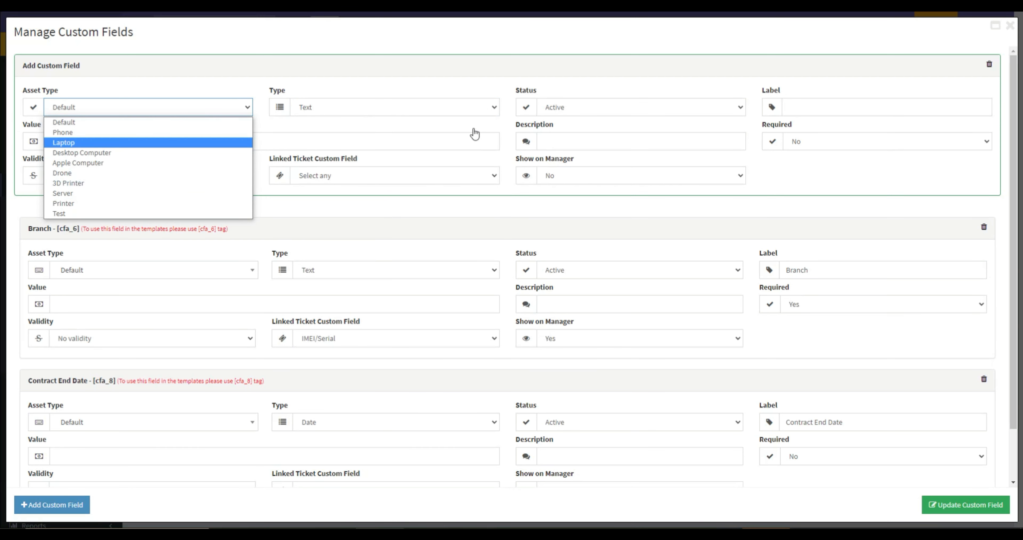
{"action": "left_click", "coordinate": [431, 129]}
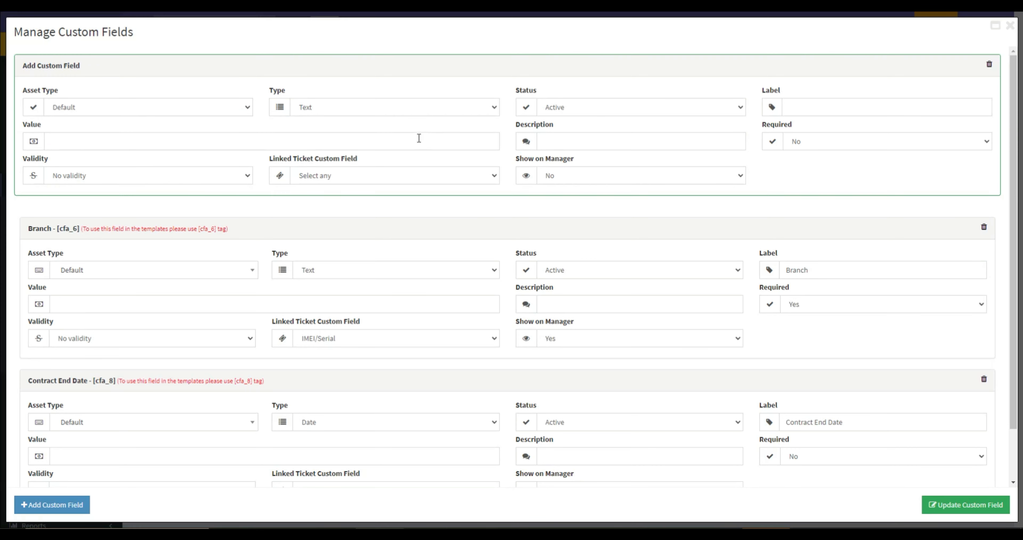
{"action": "left_click", "coordinate": [1010, 26]}
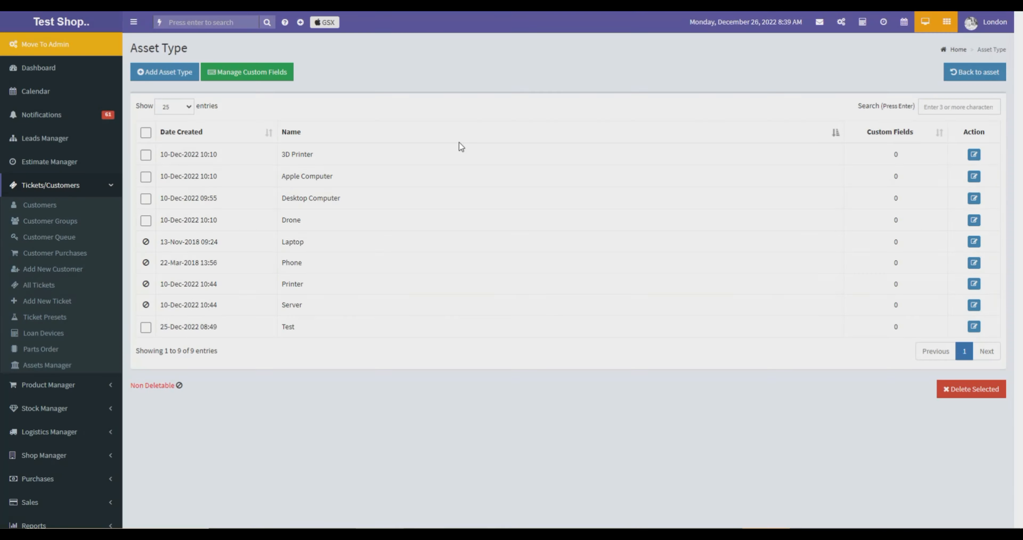
{"action": "left_click", "coordinate": [978, 72]}
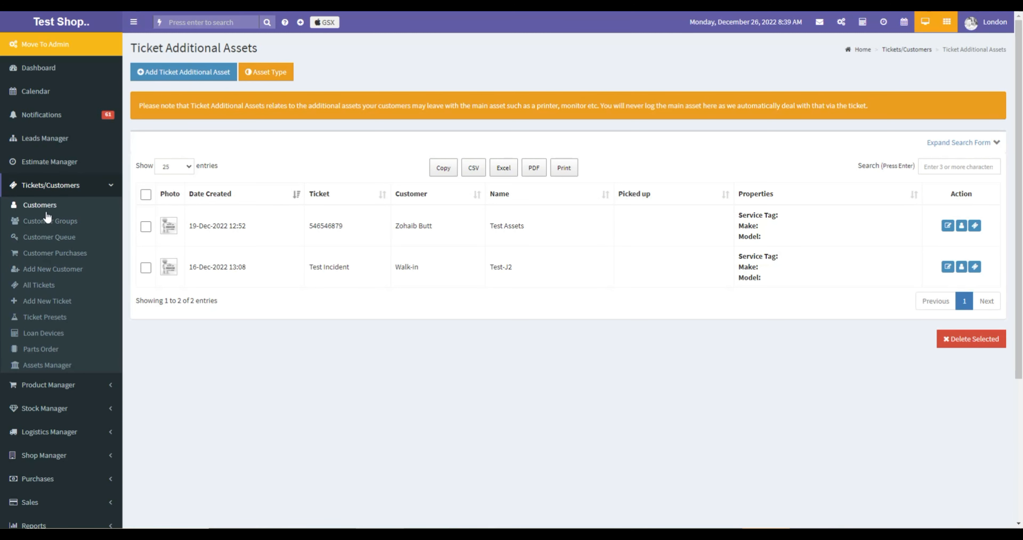
{"action": "left_click", "coordinate": [50, 365]}
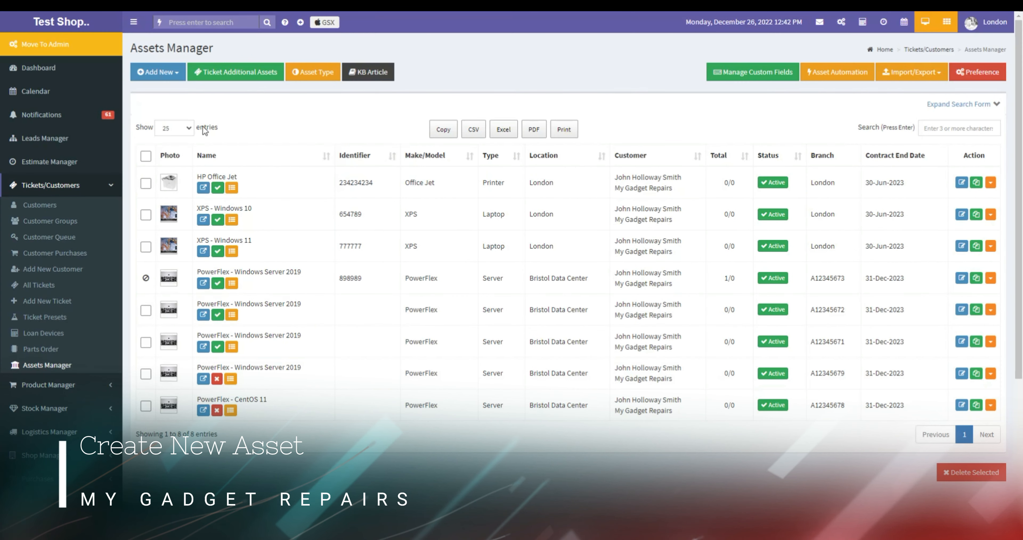
Open a new customer asset form and review its detail fields, including Identifier, Tag, Branch and Contract End Date
{"action": "left_click", "coordinate": [178, 77]}
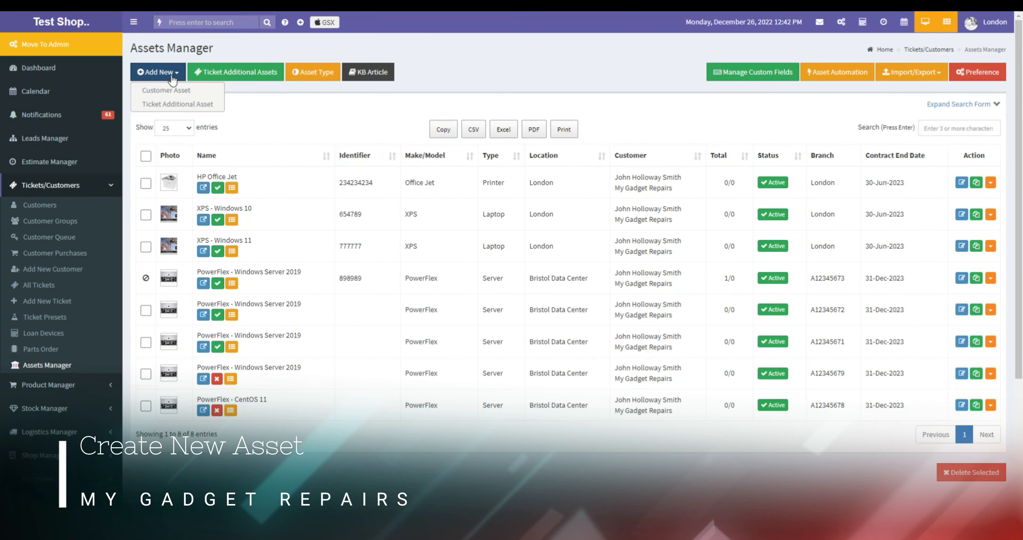
{"action": "left_click", "coordinate": [184, 92]}
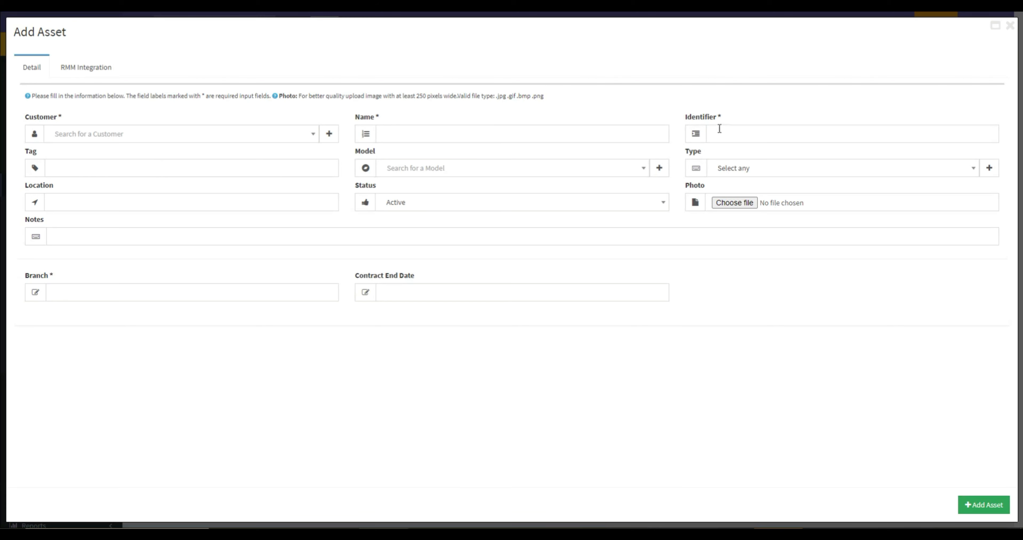
{"action": "left_click_drag", "start_coordinate": [681, 121], "coordinate": [725, 123]}
{"action": "left_click", "coordinate": [584, 102]}
{"action": "left_click_drag", "start_coordinate": [684, 117], "coordinate": [737, 122]}
{"action": "left_click_drag", "start_coordinate": [26, 152], "coordinate": [47, 160]}
{"action": "left_click_drag", "start_coordinate": [16, 276], "coordinate": [434, 281]}
{"action": "left_click", "coordinate": [315, 274]}
{"action": "left_click_drag", "start_coordinate": [686, 118], "coordinate": [729, 121]}
{"action": "left_click", "coordinate": [701, 116]}
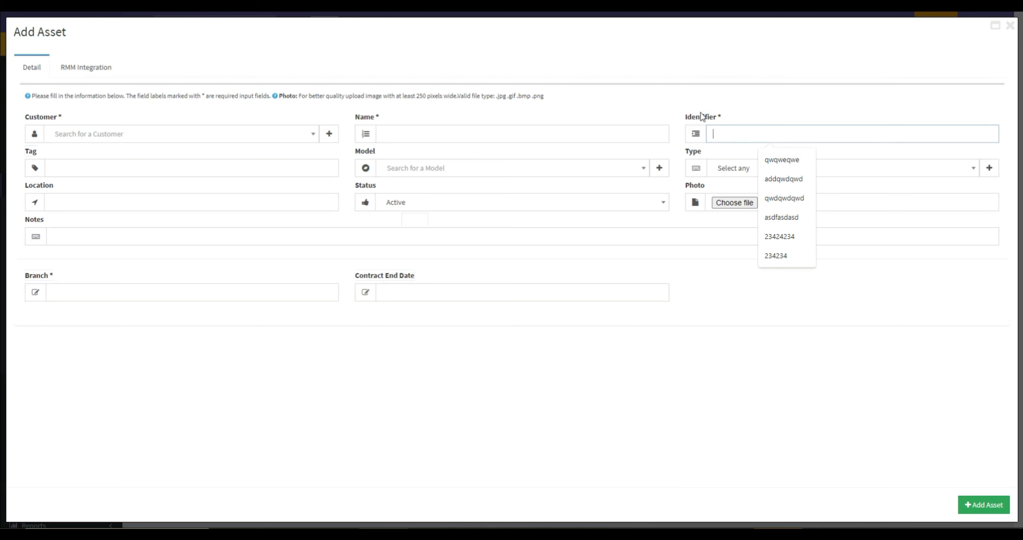
{"action": "left_click", "coordinate": [27, 96]}
Look at the new asset's RMM integration fields, and close the form without adding the asset
{"action": "left_click", "coordinate": [79, 72]}
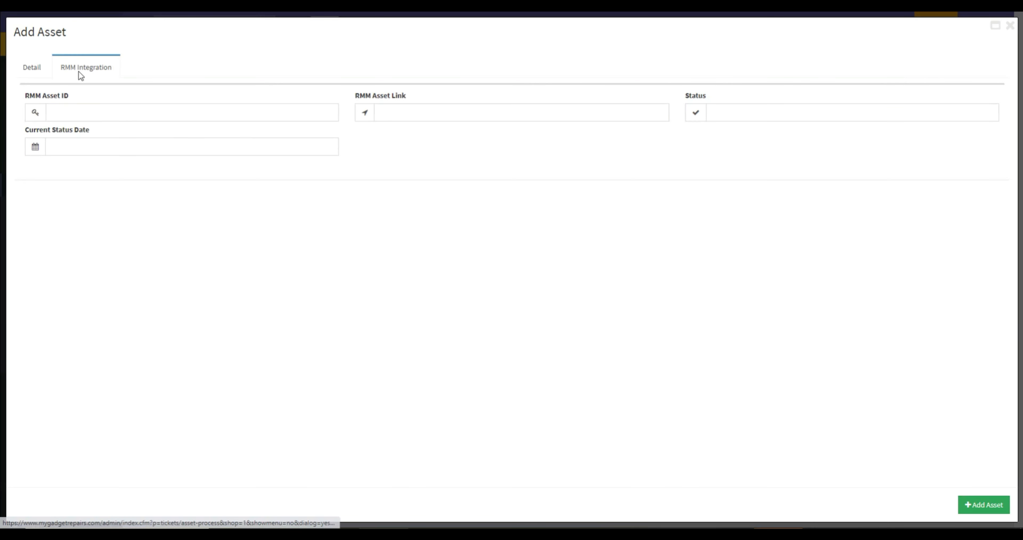
{"action": "left_click_drag", "start_coordinate": [21, 99], "coordinate": [100, 98]}
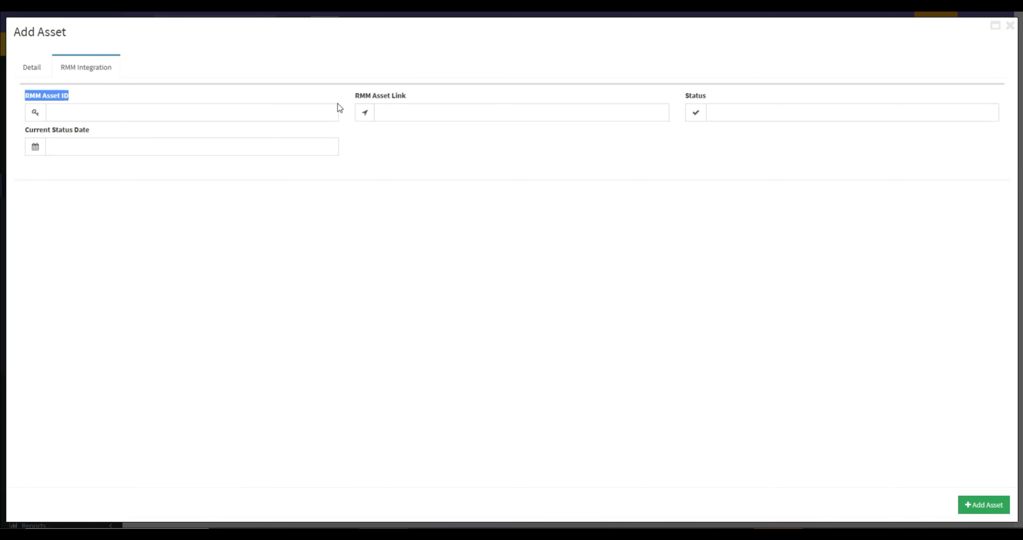
{"action": "left_click", "coordinate": [1010, 25]}
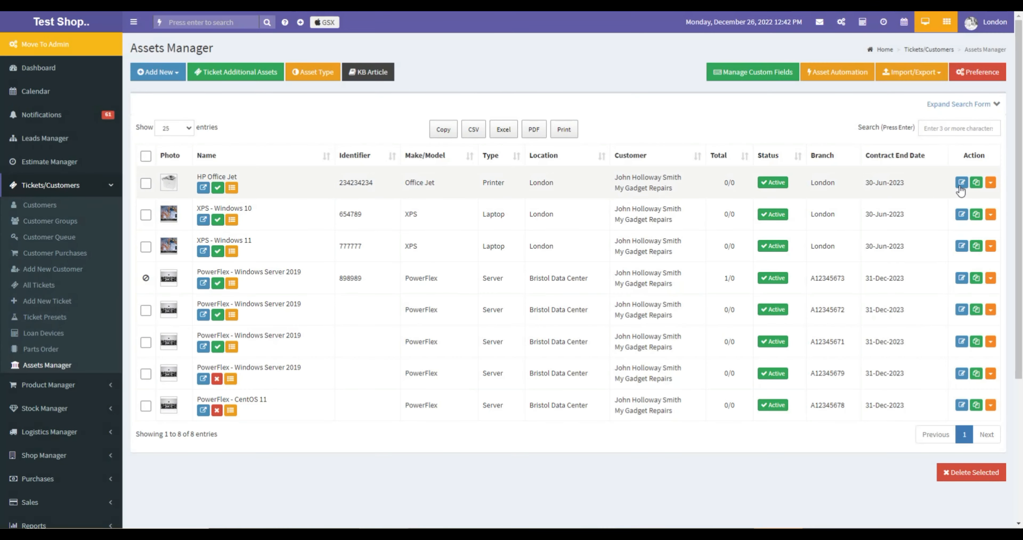
Open the HP Office Jet asset and review its RMM Asset ID and RMM Asset Link
{"action": "left_click", "coordinate": [962, 182]}
{"action": "left_click", "coordinate": [100, 71]}
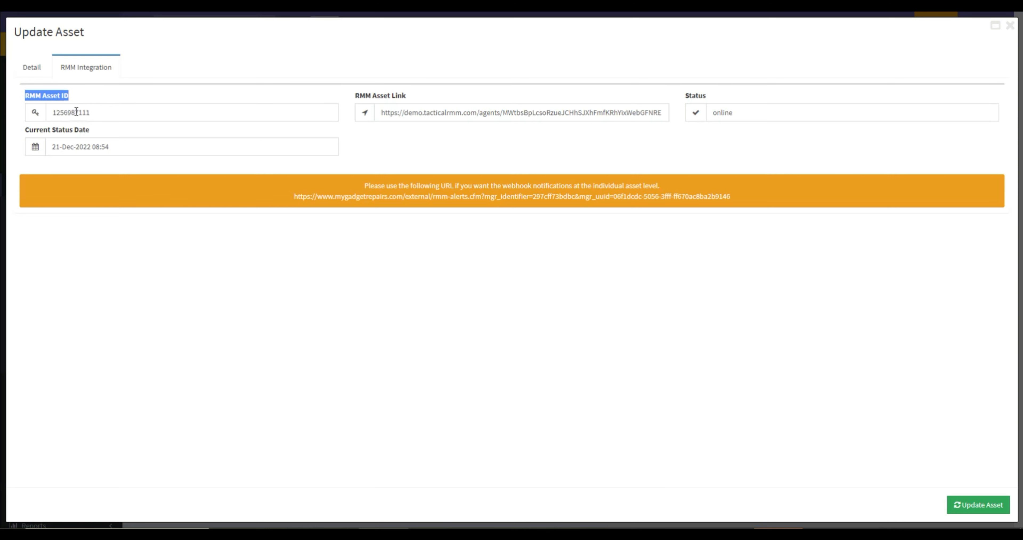
{"action": "left_click", "coordinate": [631, 528]}
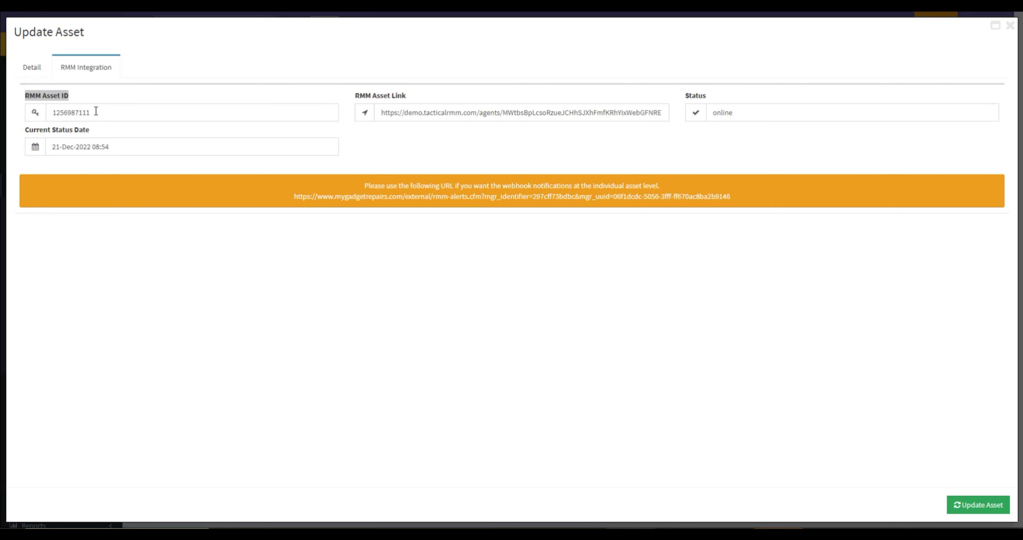
{"action": "left_click_drag", "start_coordinate": [349, 101], "coordinate": [433, 105]}
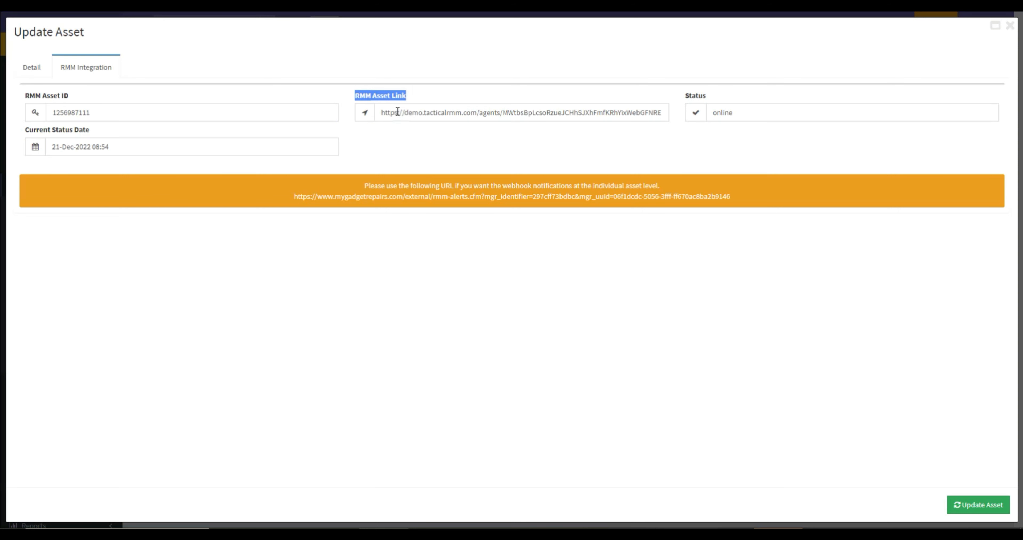
{"action": "left_click", "coordinate": [1010, 25]}
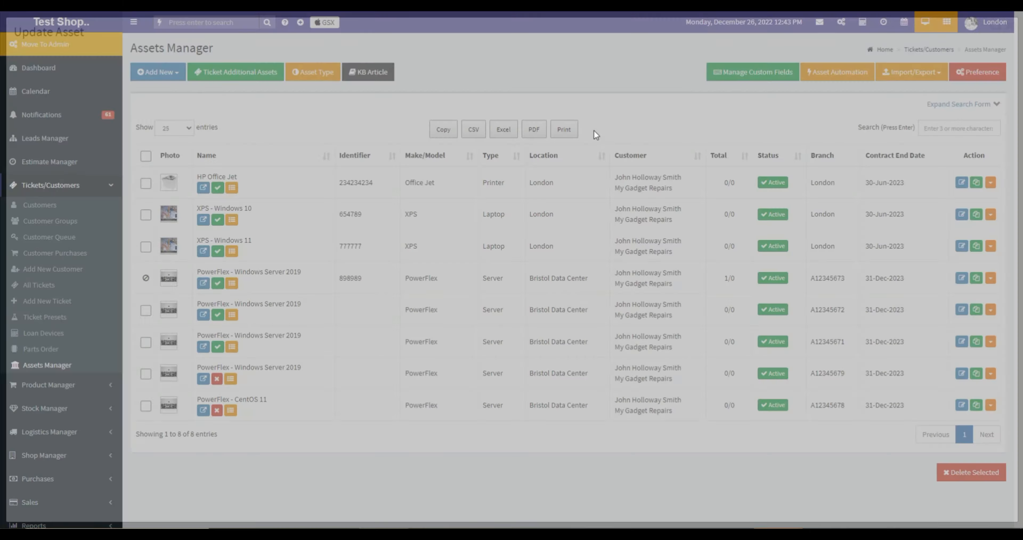
Follow the HP Office Jet's RMM link to Tactical RMM and view the device's tasks and checks
{"action": "left_click", "coordinate": [204, 188]}
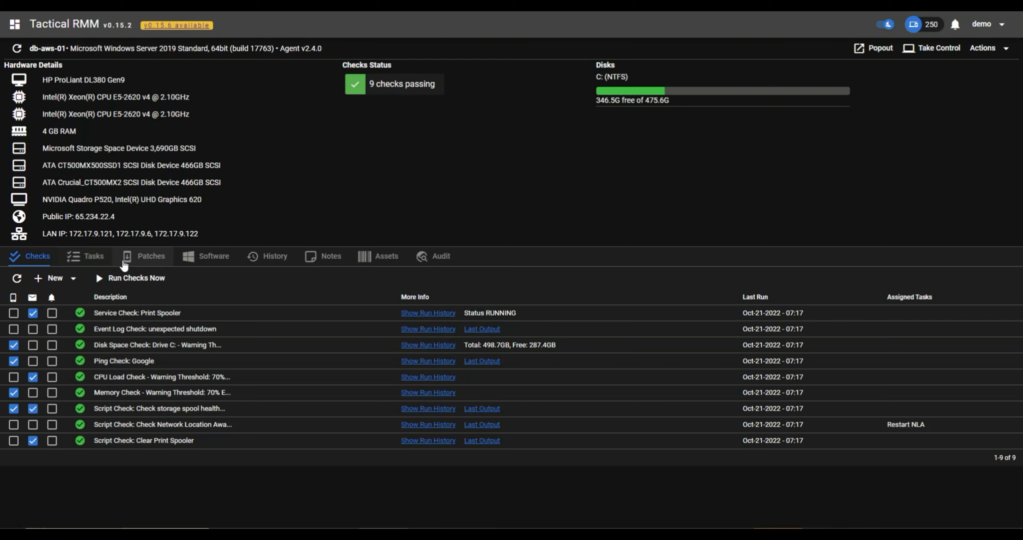
{"action": "left_click", "coordinate": [107, 261]}
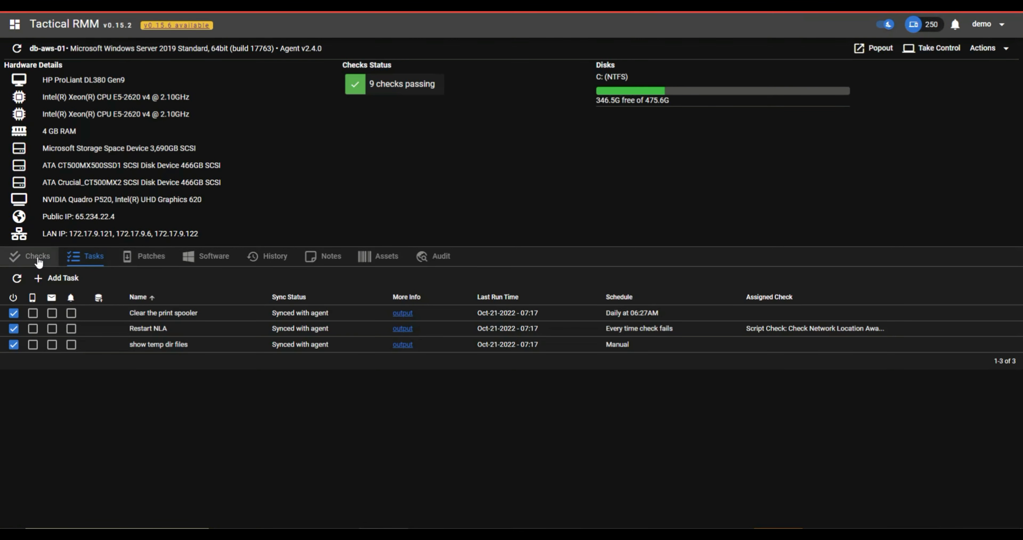
{"action": "left_click", "coordinate": [36, 257]}
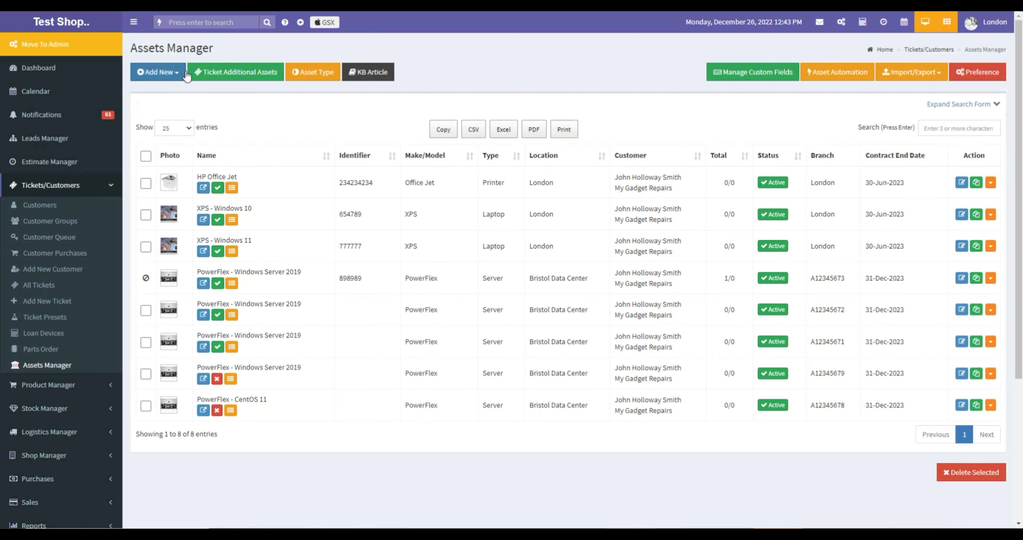
Switch back to the Assets Manager and examine the HP Office Jet's webhook URL for individual asset notifications
{"action": "left_click", "coordinate": [962, 182]}
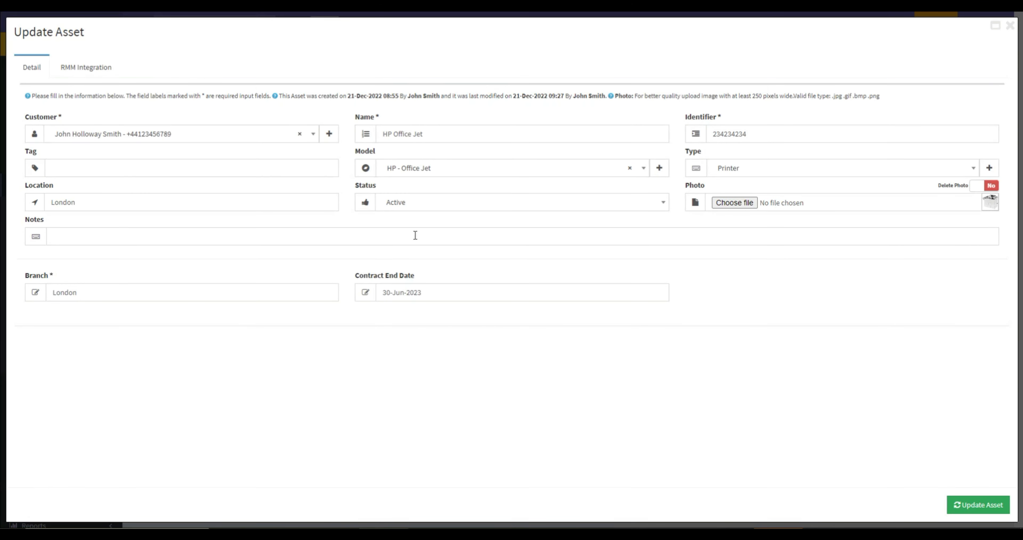
{"action": "left_click", "coordinate": [111, 70]}
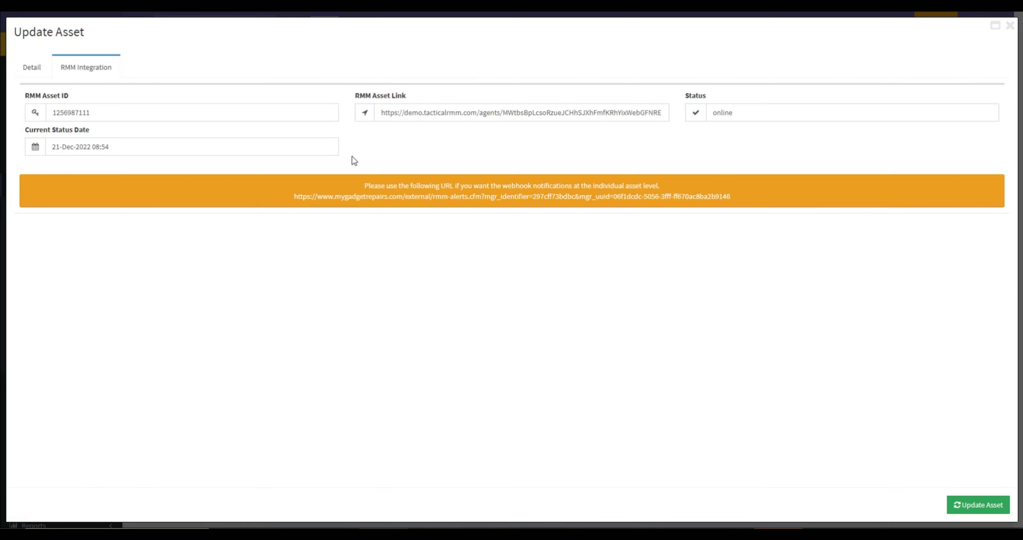
{"action": "left_click", "coordinate": [357, 97]}
{"action": "left_click_drag", "start_coordinate": [301, 194], "coordinate": [759, 203]}
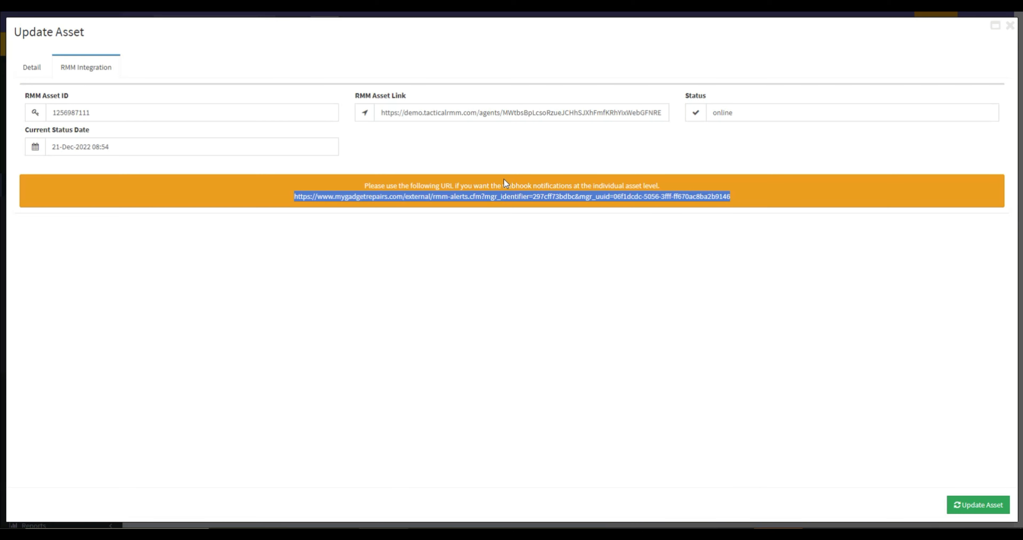
{"action": "left_click", "coordinate": [1010, 26]}
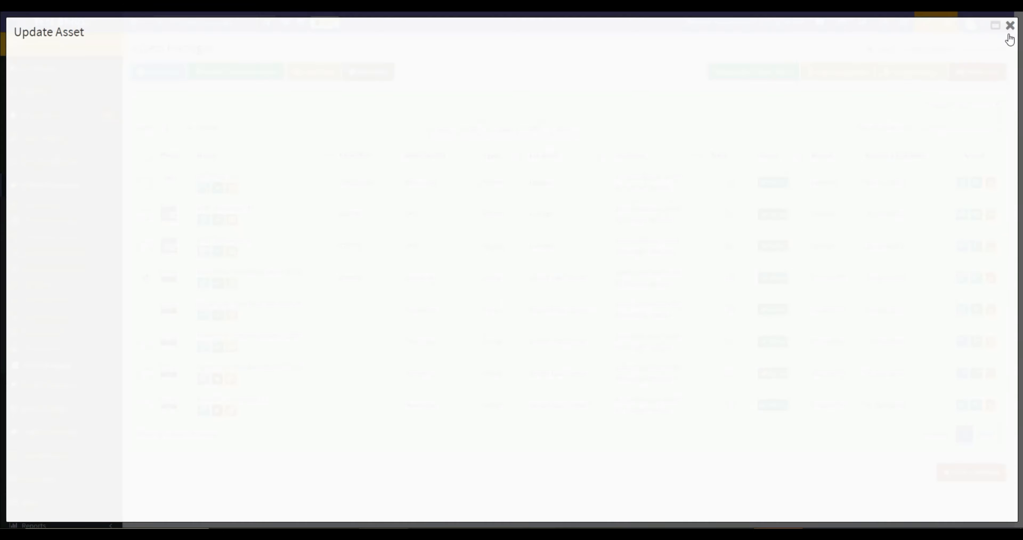
View the asset preferences for third-party RMM collaboration and the general URL for posting notifications
{"action": "left_click", "coordinate": [982, 73]}
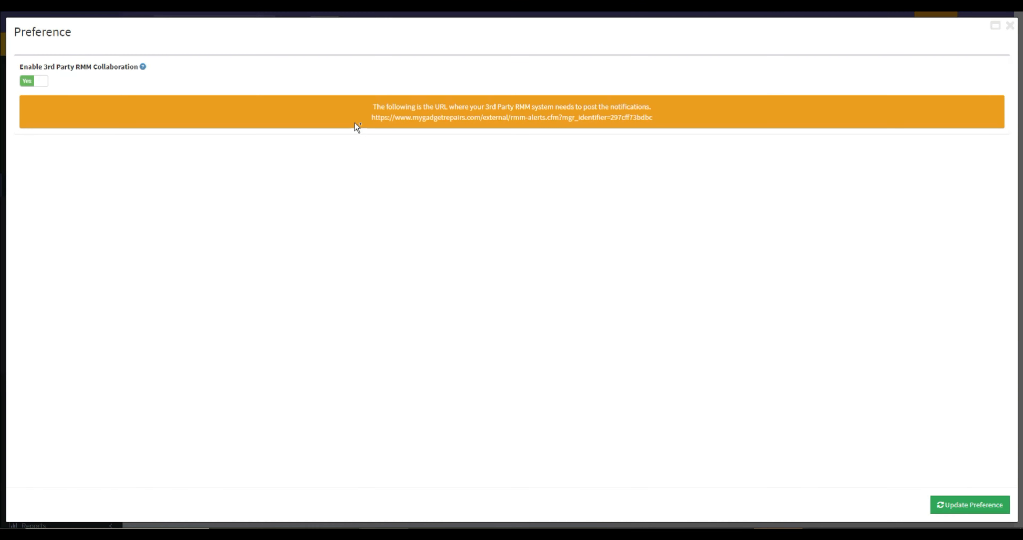
{"action": "left_click_drag", "start_coordinate": [355, 123], "coordinate": [661, 127]}
{"action": "left_click", "coordinate": [1011, 34]}
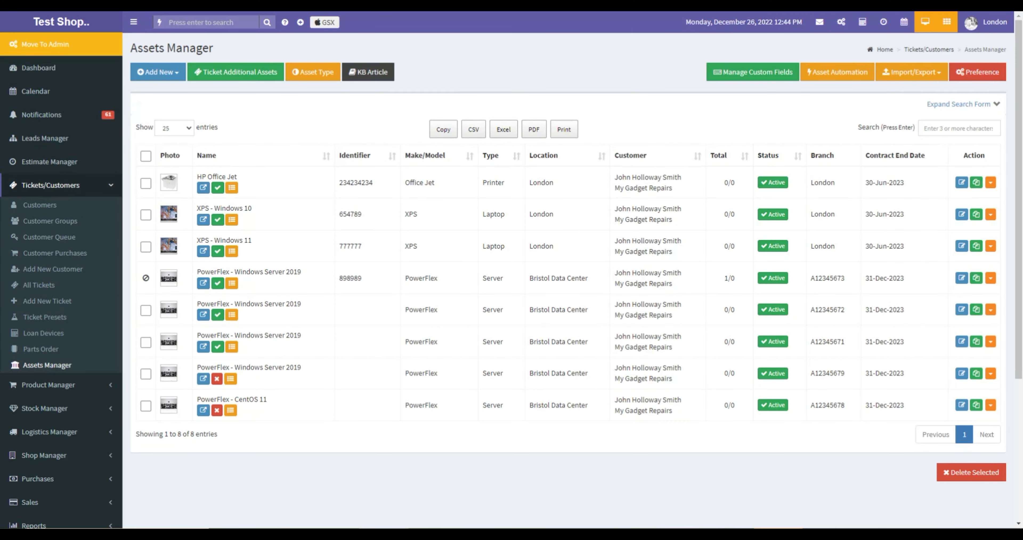
Open the HP Office Jet asset, review its RMM integration details and close it
{"action": "left_click", "coordinate": [961, 182]}
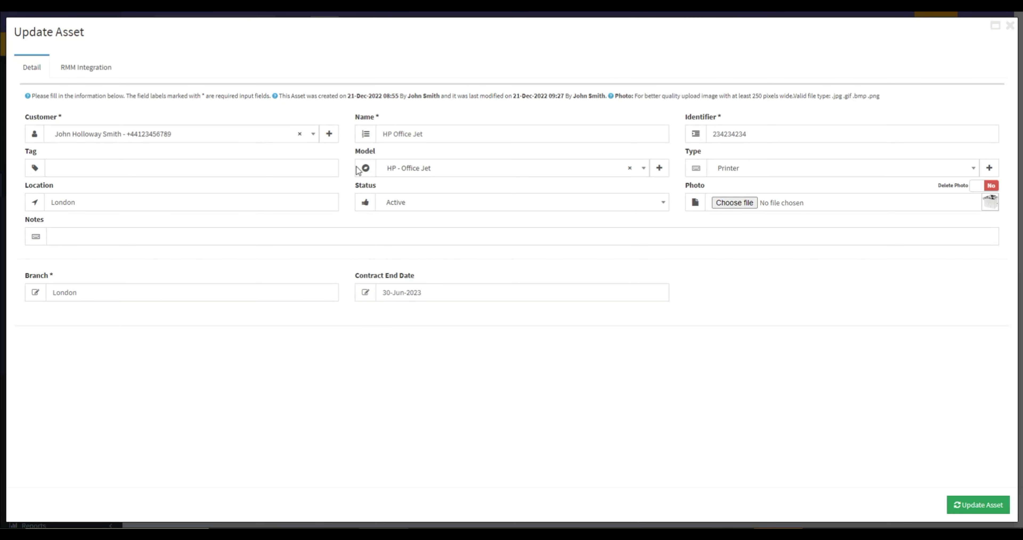
{"action": "left_click", "coordinate": [81, 67]}
{"action": "left_click_drag", "start_coordinate": [22, 131], "coordinate": [94, 133]}
{"action": "left_click_drag", "start_coordinate": [694, 96], "coordinate": [718, 100]}
{"action": "left_click", "coordinate": [1011, 26]}
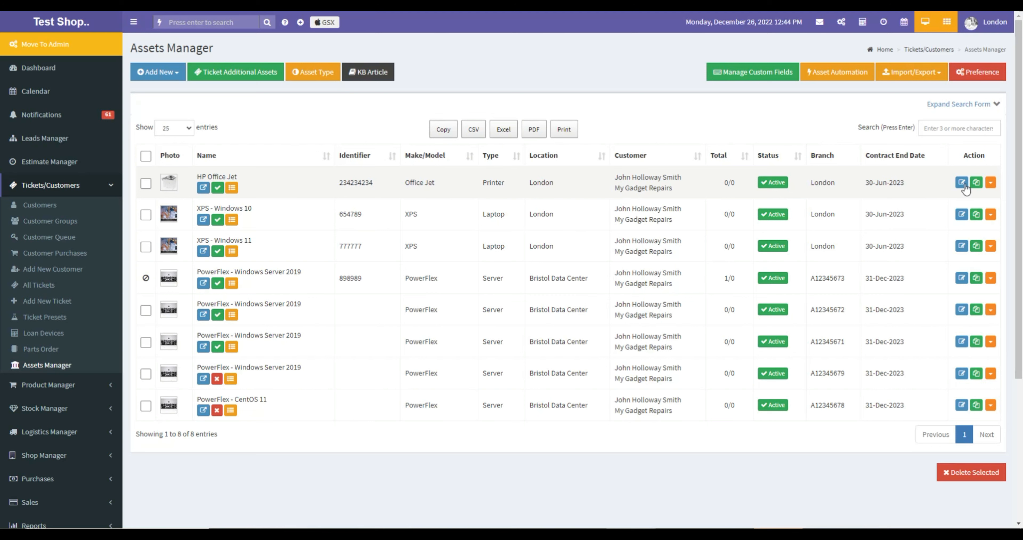
View the HP Office Jet's additional actions, its update form and its copy form, closing each without changes
{"action": "left_click", "coordinate": [990, 182]}
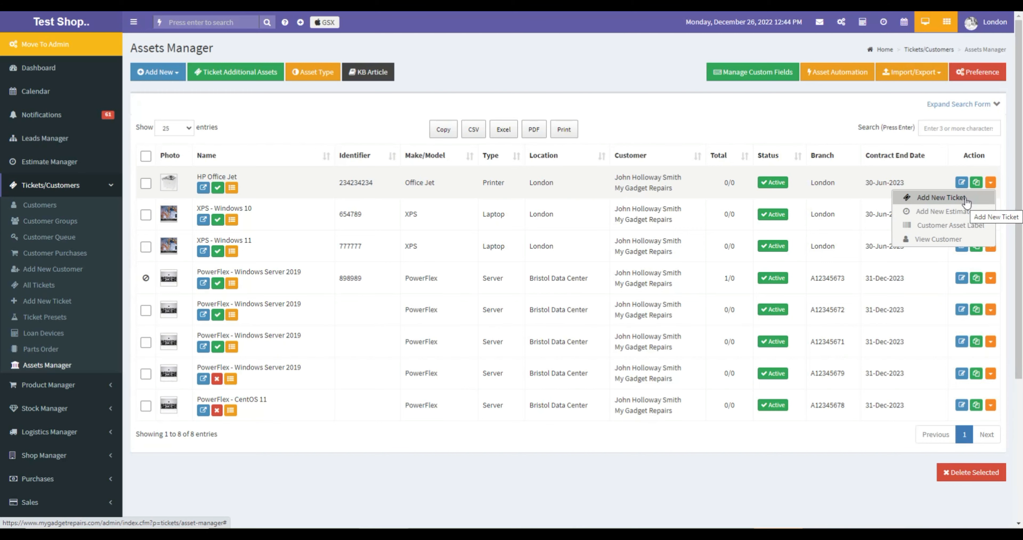
{"action": "left_click", "coordinate": [962, 182]}
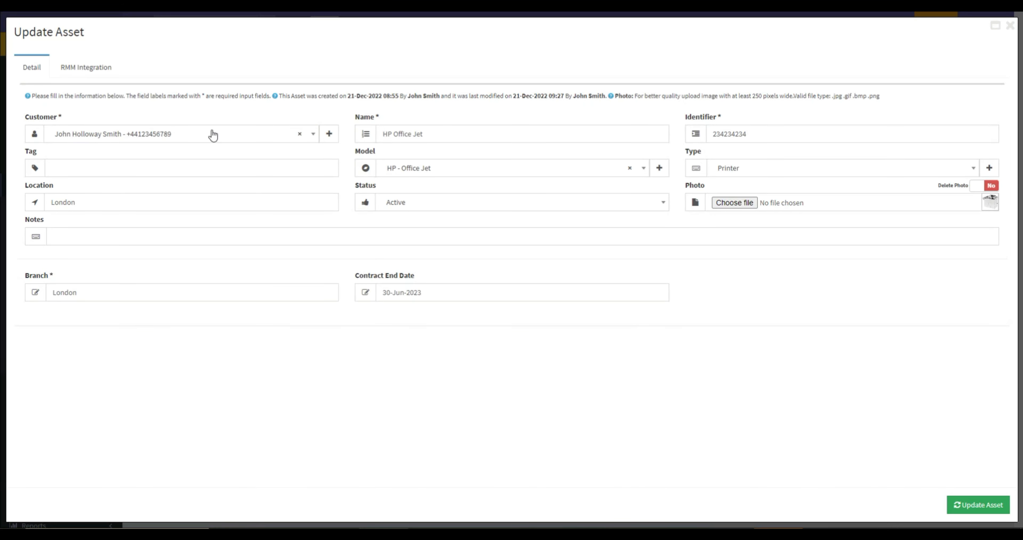
{"action": "left_click", "coordinate": [1012, 32]}
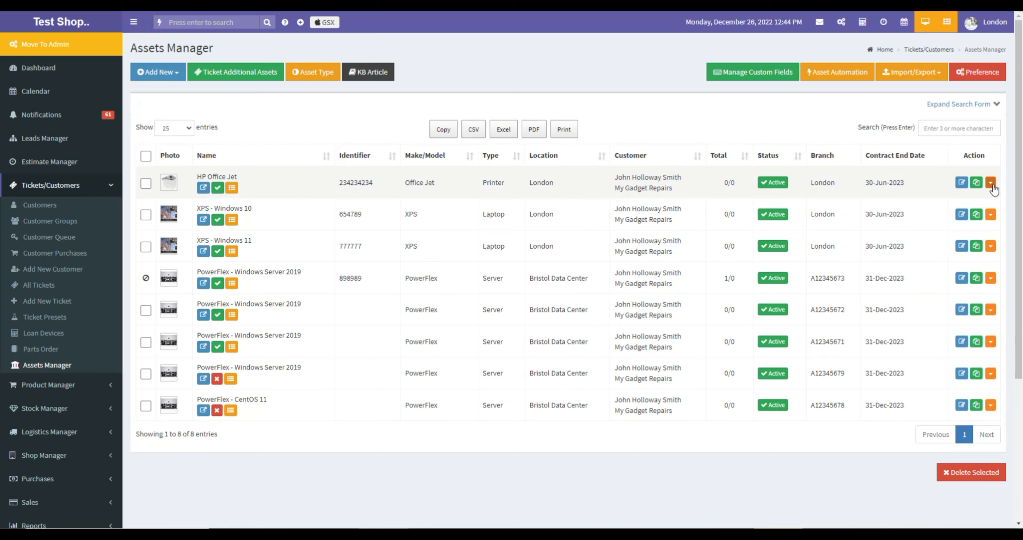
{"action": "left_click", "coordinate": [977, 183]}
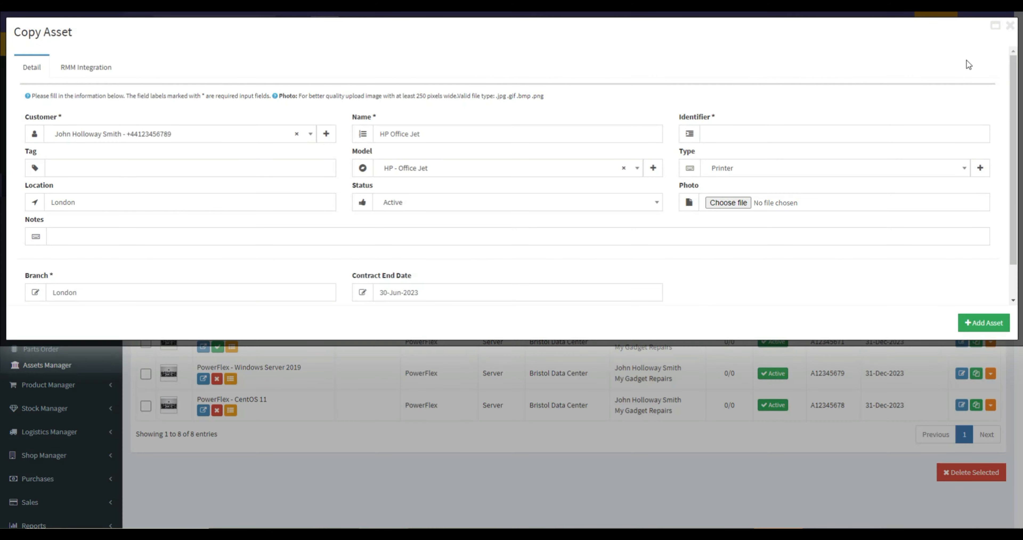
{"action": "left_click", "coordinate": [1007, 27]}
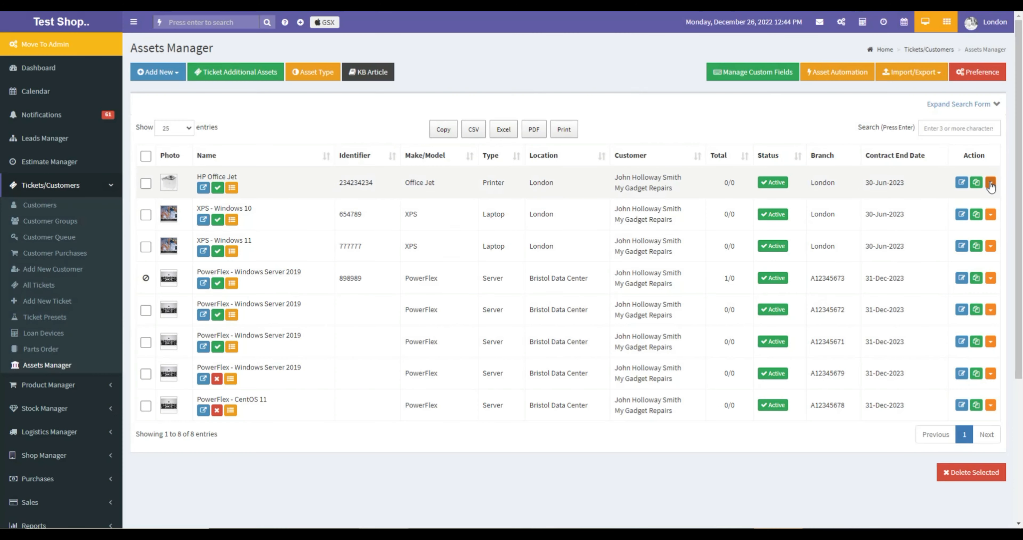
View the customer record linked to the HP Office Jet and open the asset's customer asset label
{"action": "left_click", "coordinate": [991, 183]}
{"action": "left_click", "coordinate": [953, 239]}
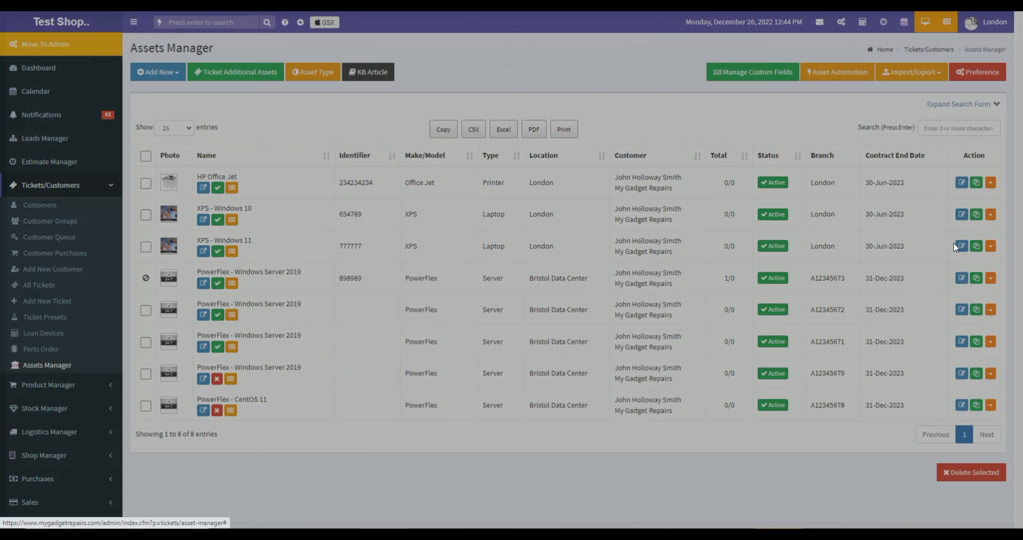
{"action": "left_click", "coordinate": [1008, 26]}
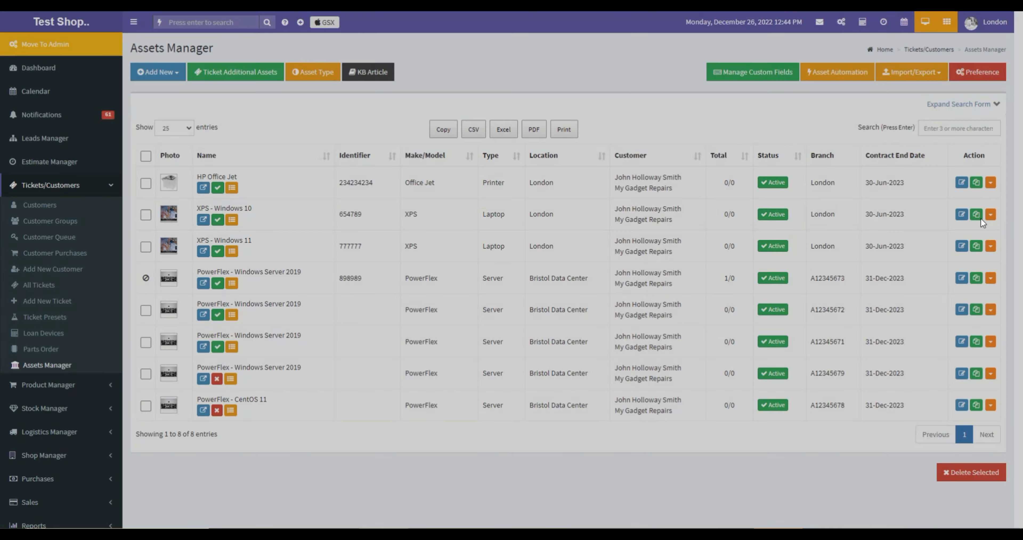
{"action": "left_click", "coordinate": [991, 183]}
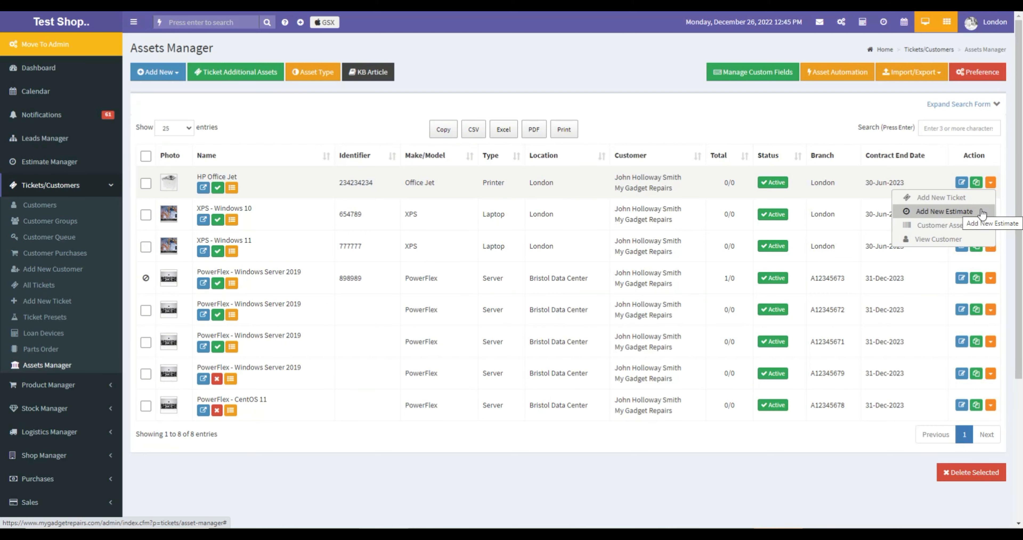
{"action": "left_click", "coordinate": [961, 225]}
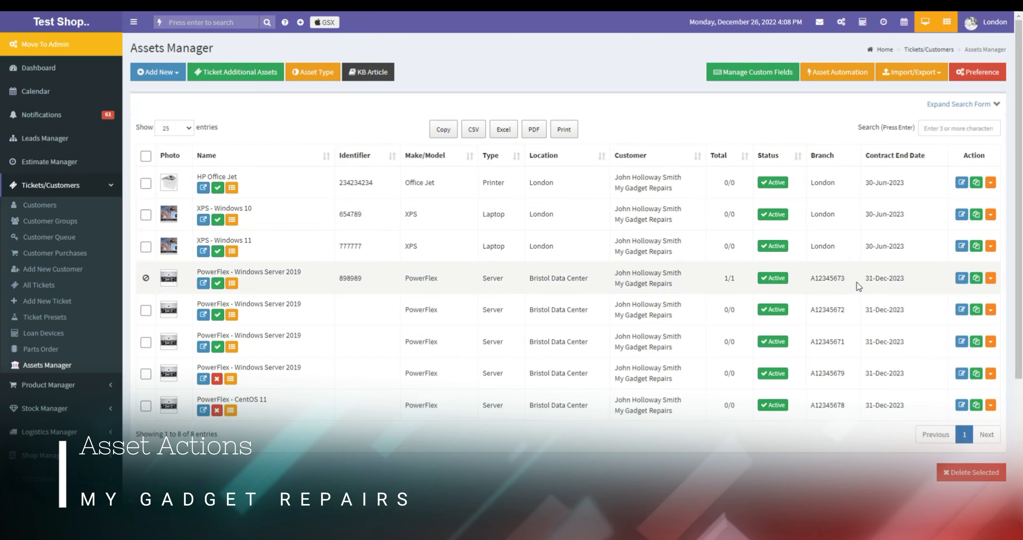
Review the tickets and estimates linked to the PowerFlex - Windows Server 2019 asset with identifier 898989
{"action": "left_click", "coordinate": [960, 279]}
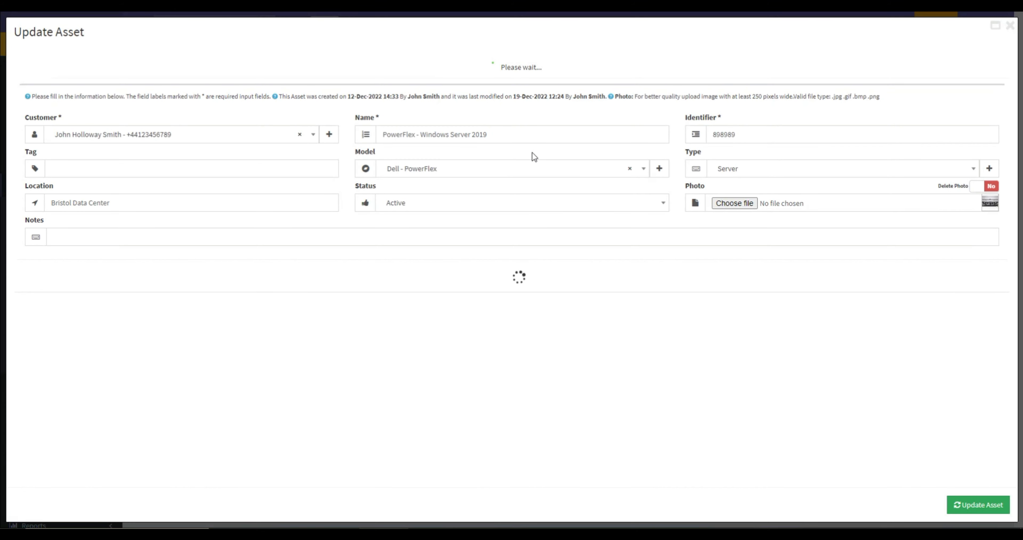
{"action": "left_click", "coordinate": [157, 76]}
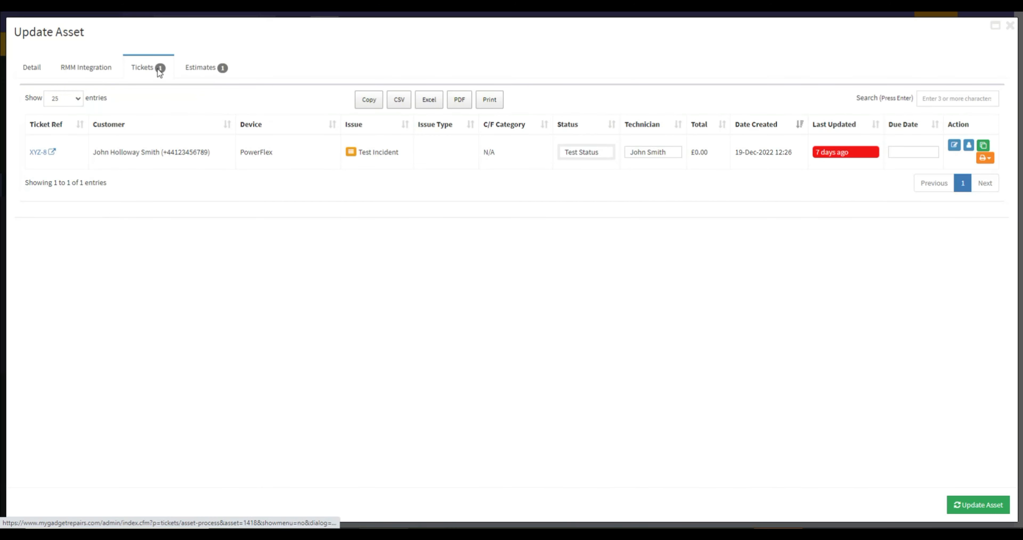
{"action": "left_click", "coordinate": [214, 68]}
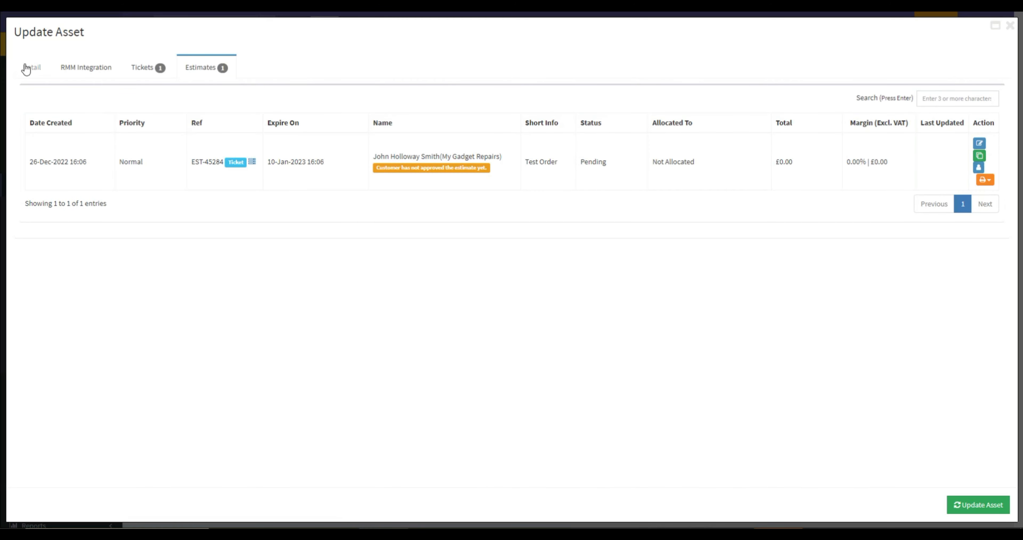
{"action": "left_click", "coordinate": [26, 68]}
{"action": "left_click", "coordinate": [1010, 26]}
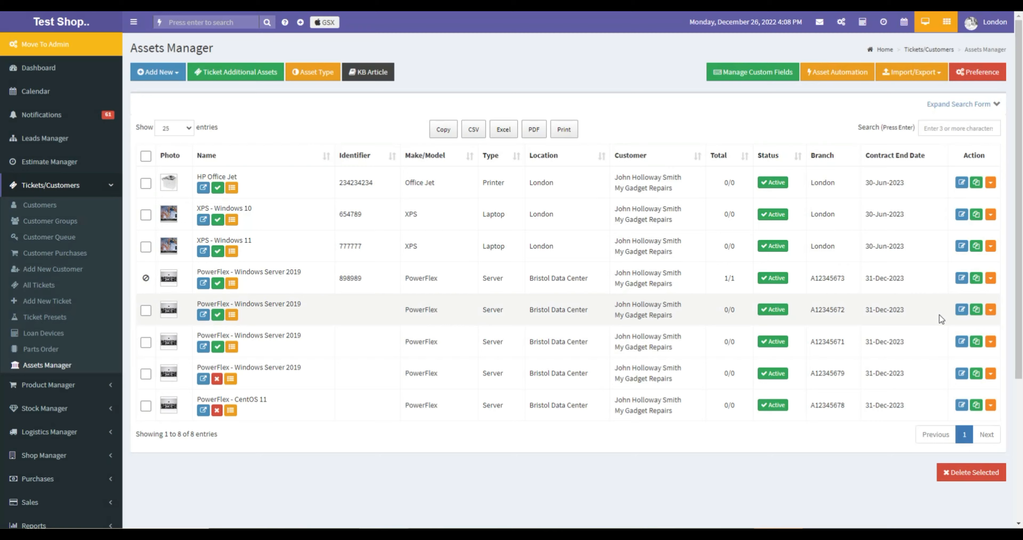
View the HP Office Jet's copy form and start a new ticket from the asset to examine its customer and IMEI/Serial fields
{"action": "left_click", "coordinate": [976, 182]}
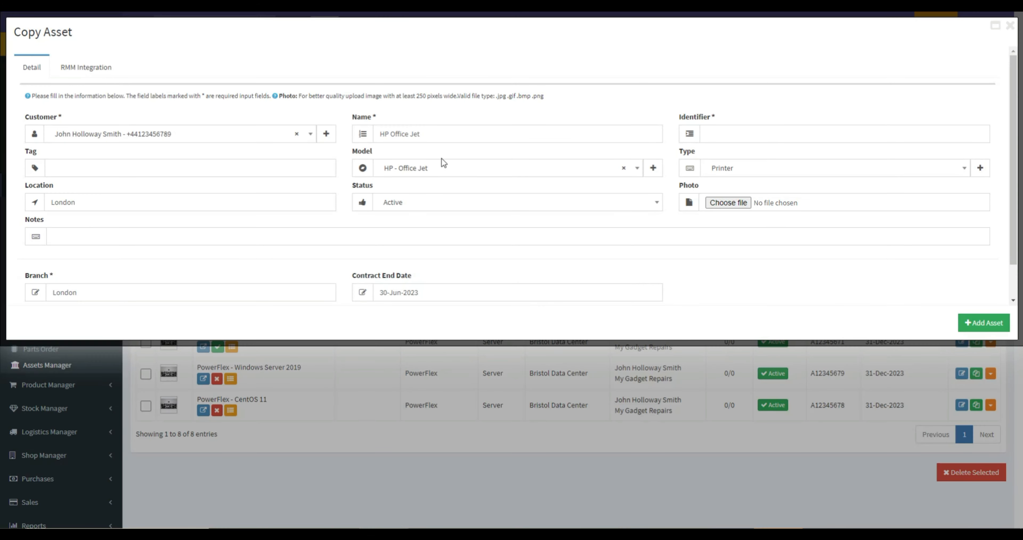
{"action": "left_click", "coordinate": [1010, 26]}
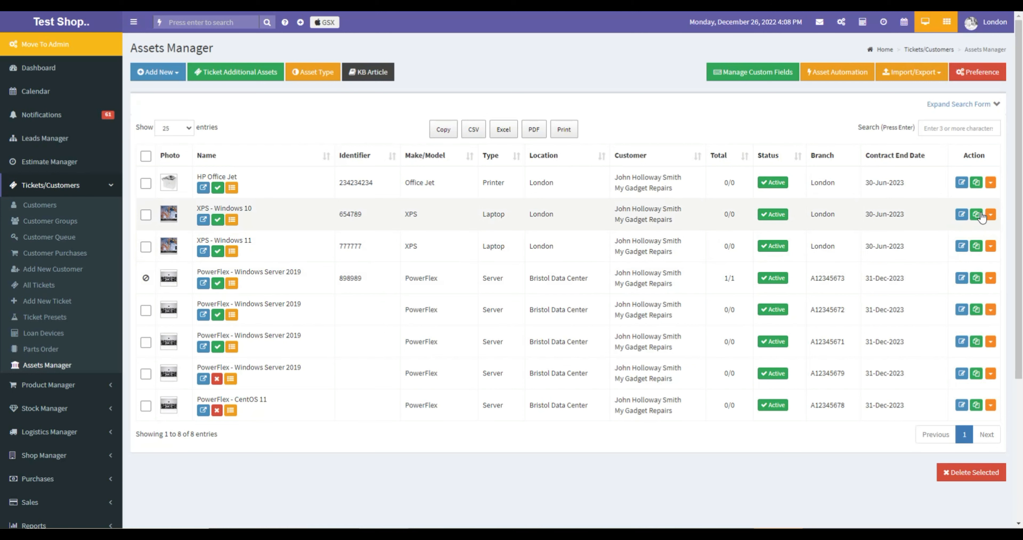
{"action": "left_click", "coordinate": [993, 183]}
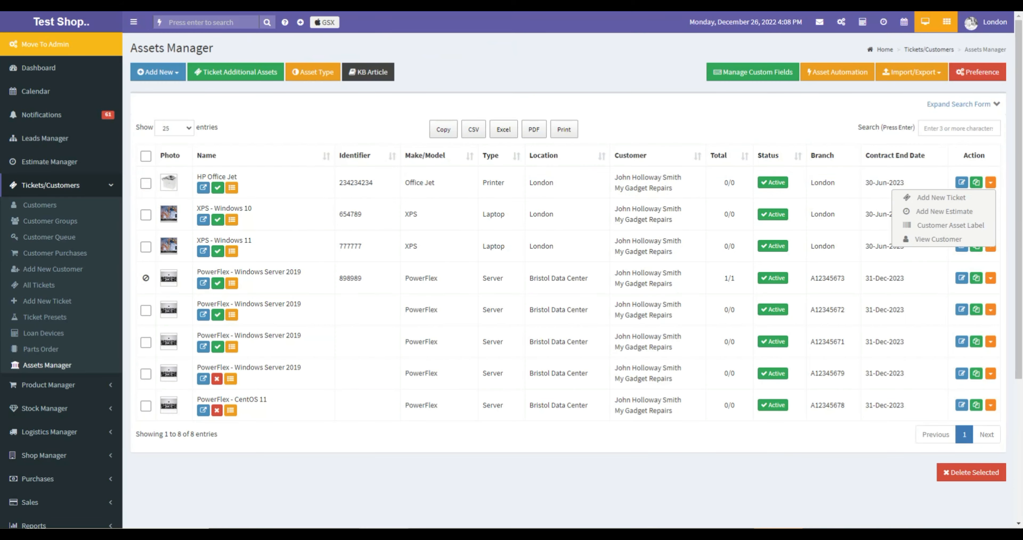
{"action": "left_click", "coordinate": [955, 198]}
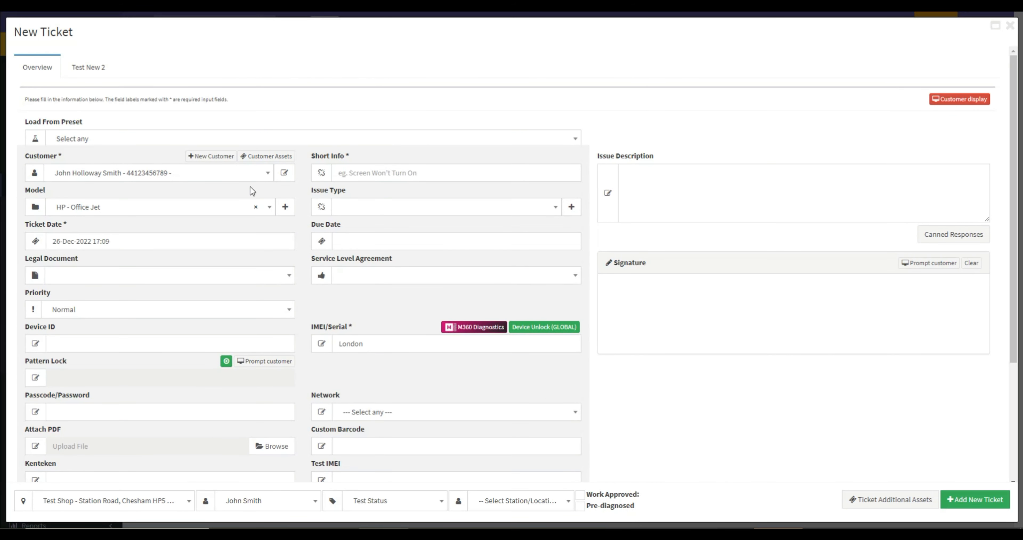
{"action": "left_click_drag", "start_coordinate": [14, 39], "coordinate": [95, 36]}
{"action": "left_click", "coordinate": [123, 41]}
{"action": "left_click_drag", "start_coordinate": [311, 330], "coordinate": [354, 327]}
{"action": "left_click_drag", "start_coordinate": [16, 159], "coordinate": [68, 161]}
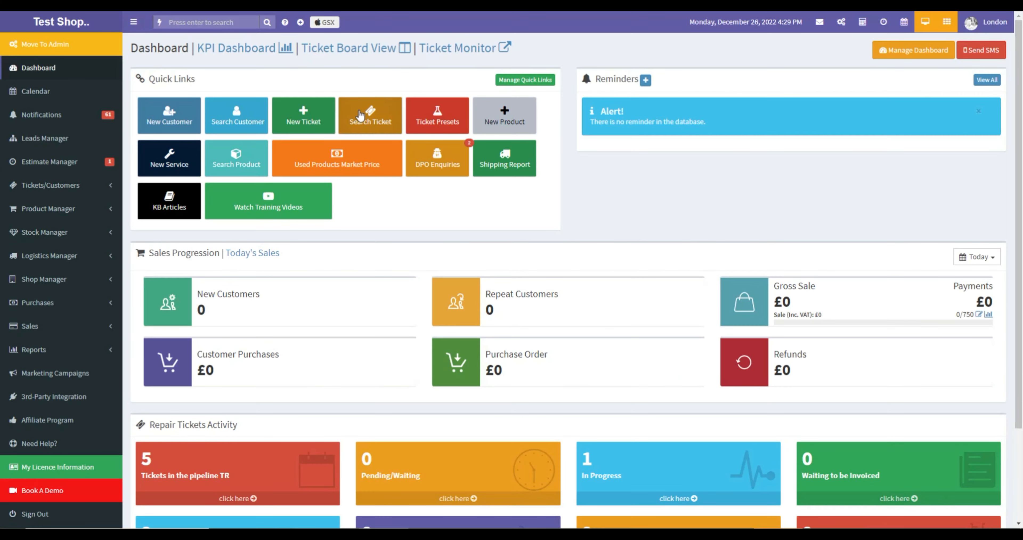
Start a new ticket from the dashboard, select the customer and view that customer's assets
{"action": "left_click", "coordinate": [306, 120]}
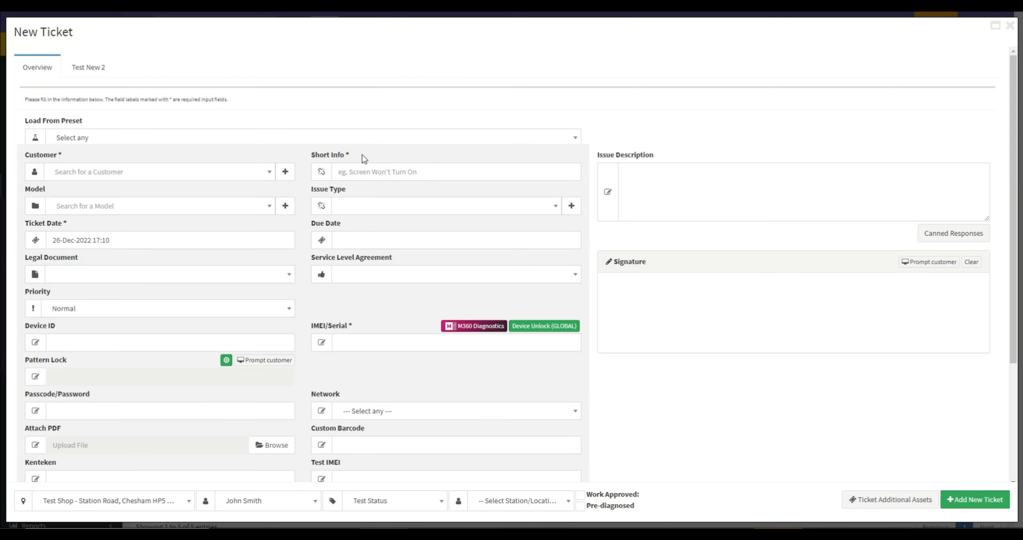
{"action": "left_click", "coordinate": [212, 178]}
{"action": "type", "text": "joh"}
{"action": "left_click", "coordinate": [119, 212]}
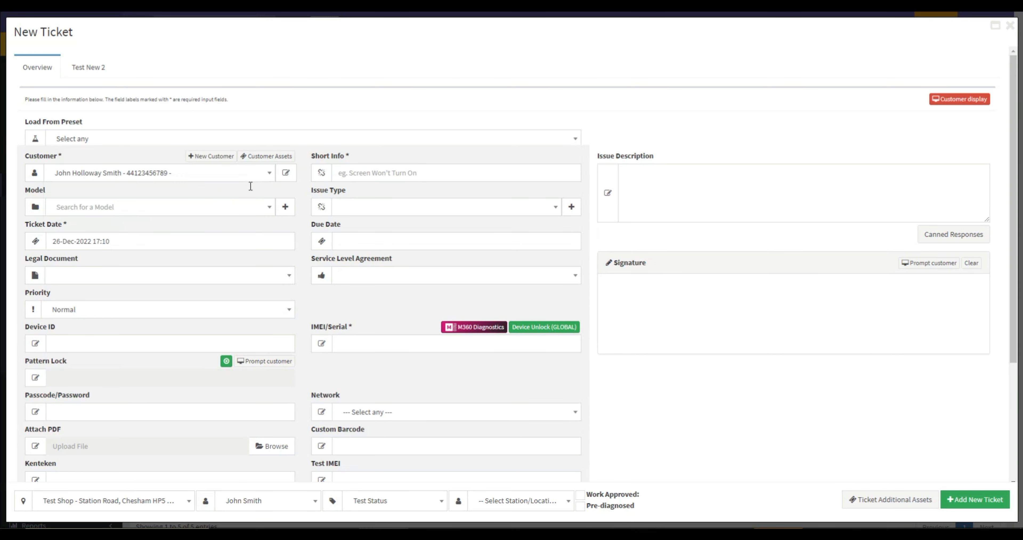
{"action": "left_click", "coordinate": [278, 221]}
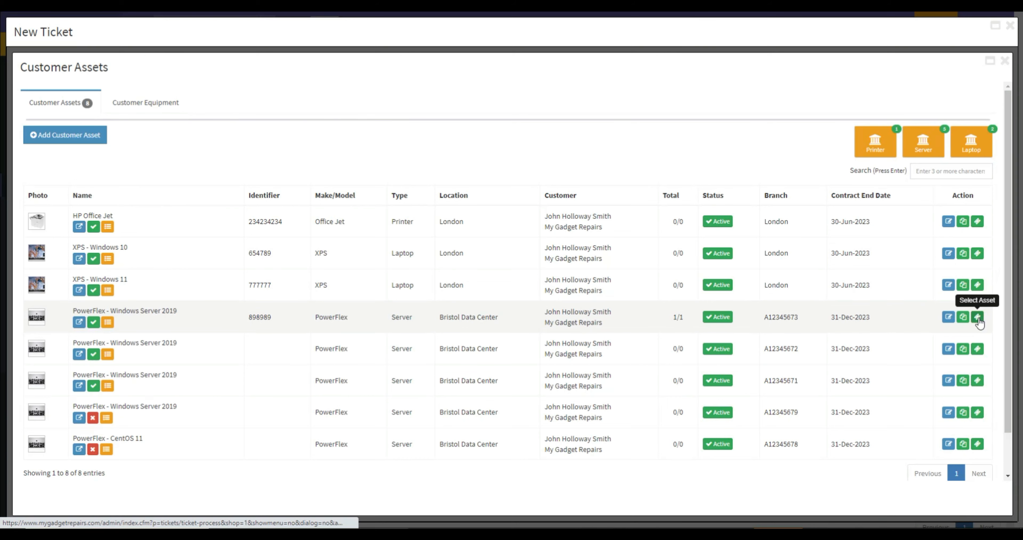
View the Add Customer Asset form from within the new ticket and return to the ticket
{"action": "left_click", "coordinate": [88, 140]}
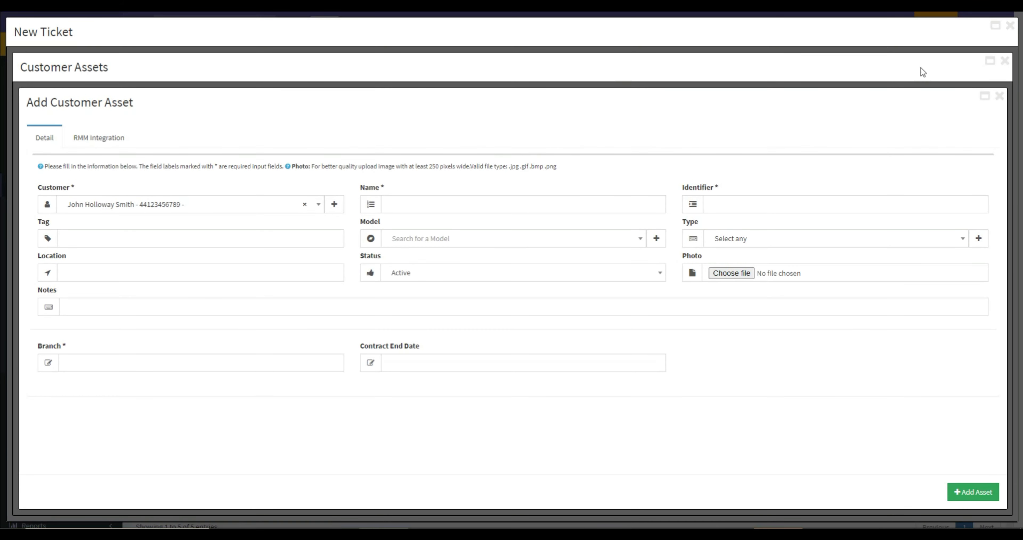
{"action": "left_click", "coordinate": [1000, 98]}
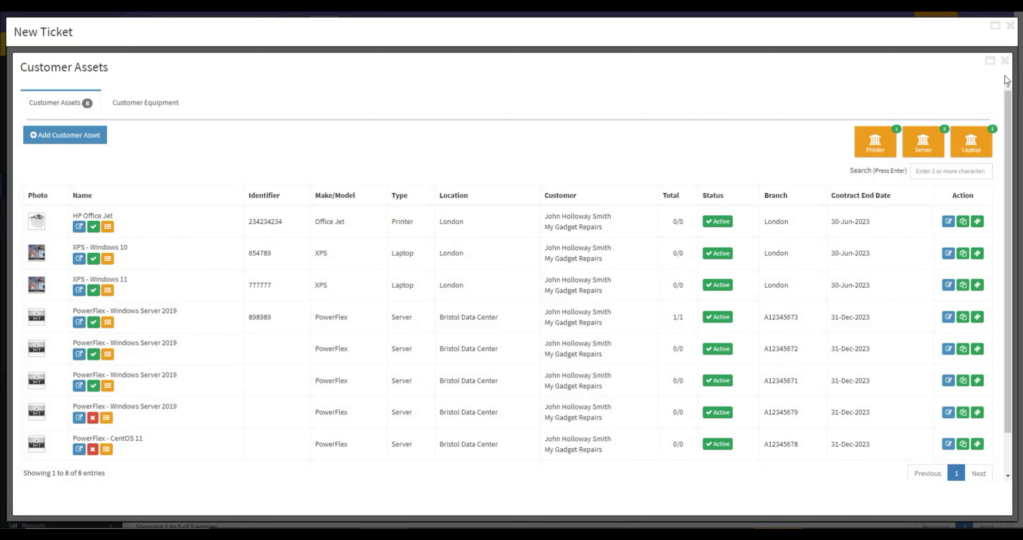
{"action": "left_click", "coordinate": [1004, 61]}
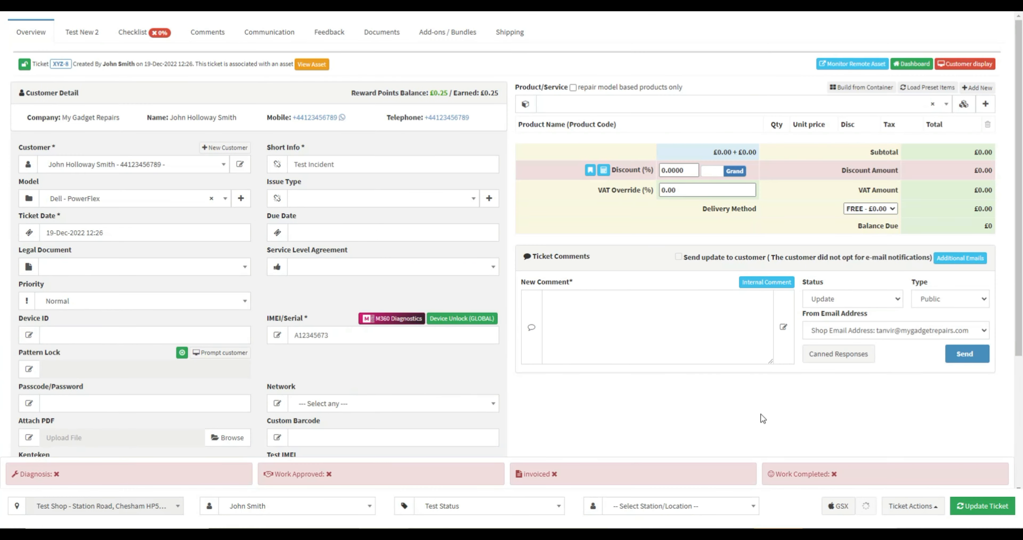
Open the Associate Customer Asset action for the existing Test Incident ticket
{"action": "left_click", "coordinate": [914, 506]}
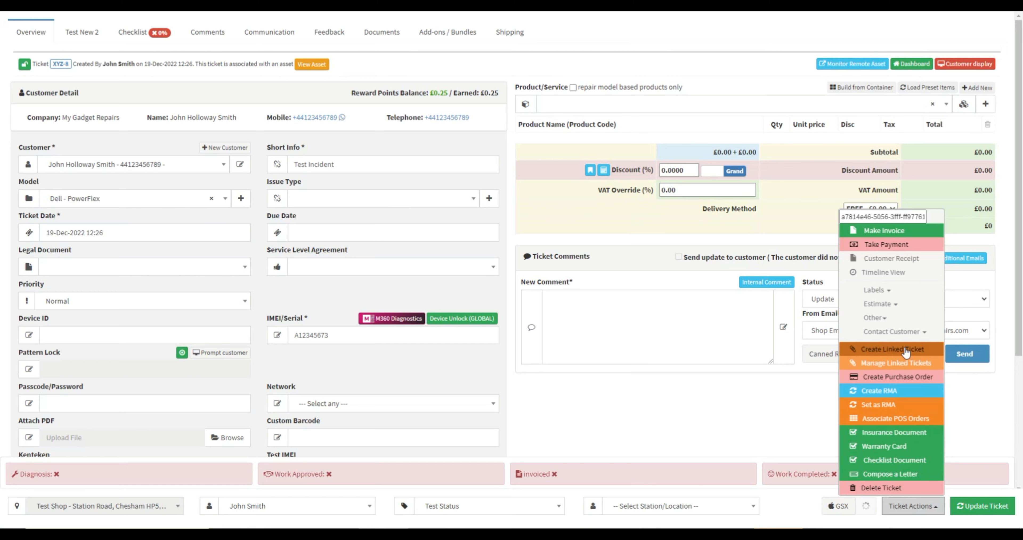
{"action": "left_click", "coordinate": [875, 318]}
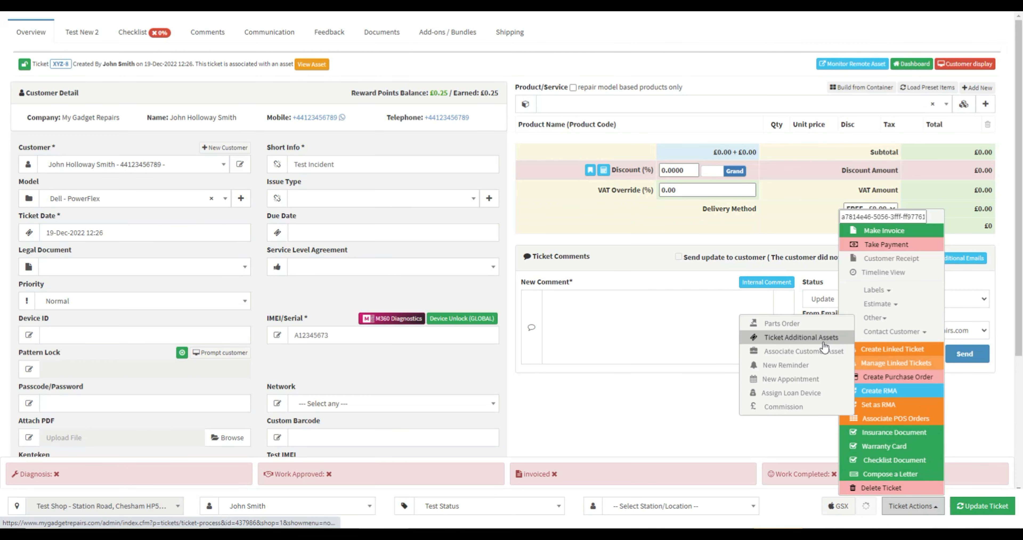
{"action": "left_click", "coordinate": [840, 353]}
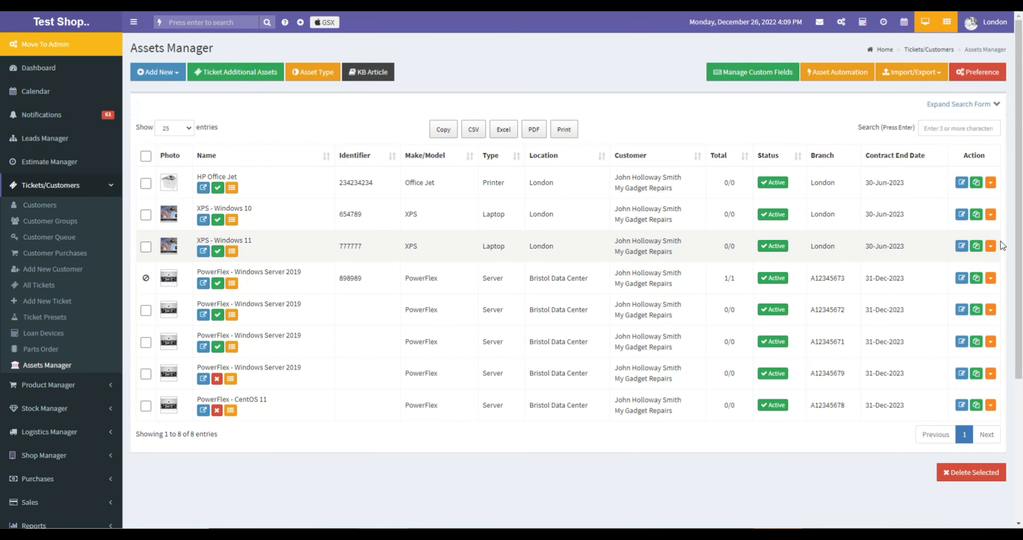
Start a new estimate from the server asset with identifier 898989, review its IMEI/Serial and Customer fields, and close the form
{"action": "left_click", "coordinate": [990, 278]}
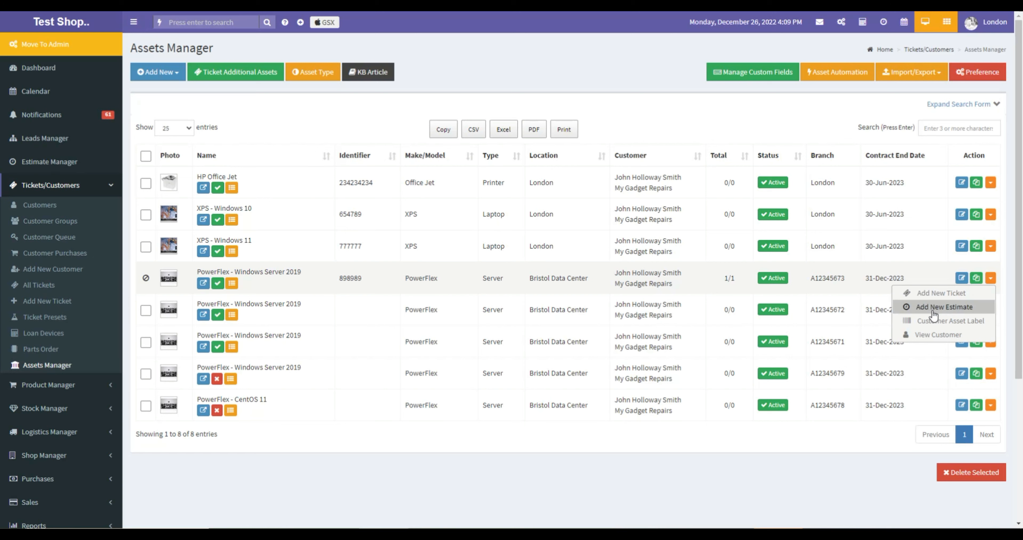
{"action": "left_click", "coordinate": [953, 311]}
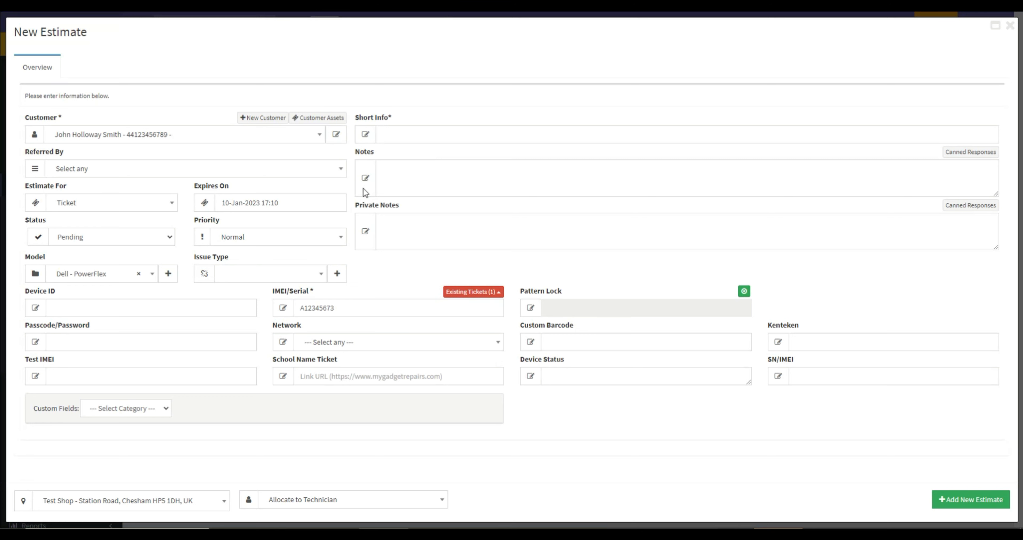
{"action": "left_click_drag", "start_coordinate": [271, 296], "coordinate": [331, 296]}
{"action": "left_click_drag", "start_coordinate": [25, 119], "coordinate": [110, 123]}
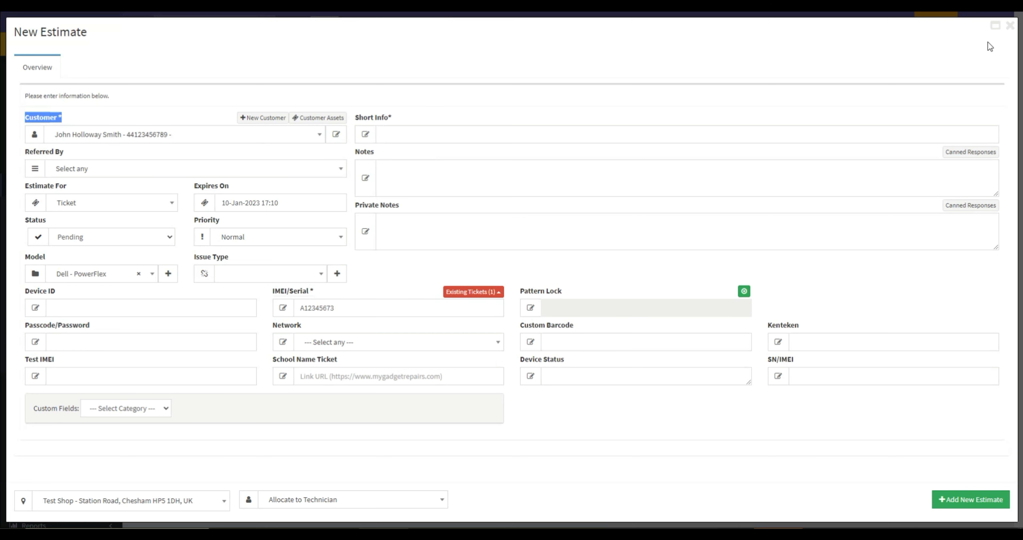
{"action": "left_click", "coordinate": [1010, 29]}
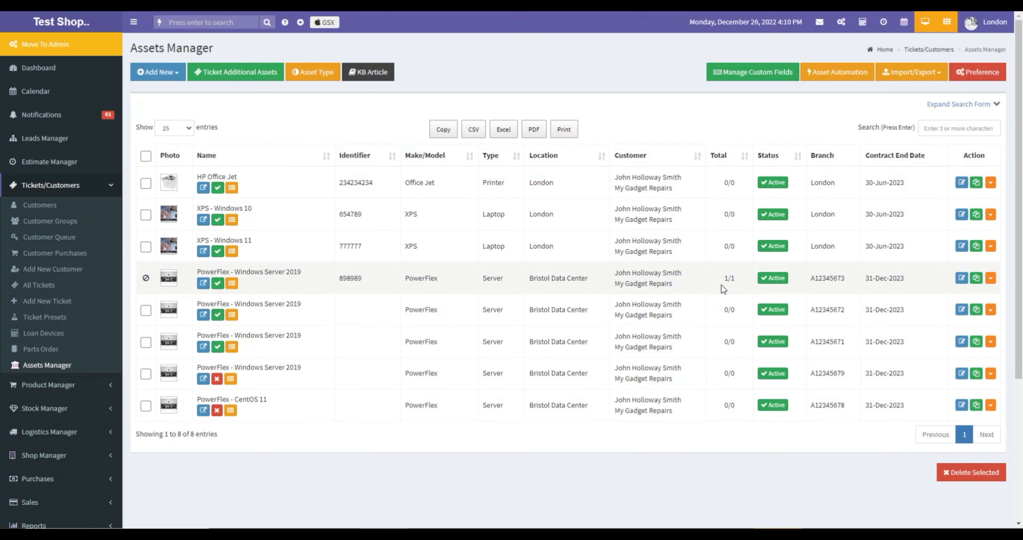
Examine the Total column for the server asset with identifier 898989 and close the unsaved new ticket form
{"action": "left_click_drag", "start_coordinate": [721, 285], "coordinate": [735, 284]}
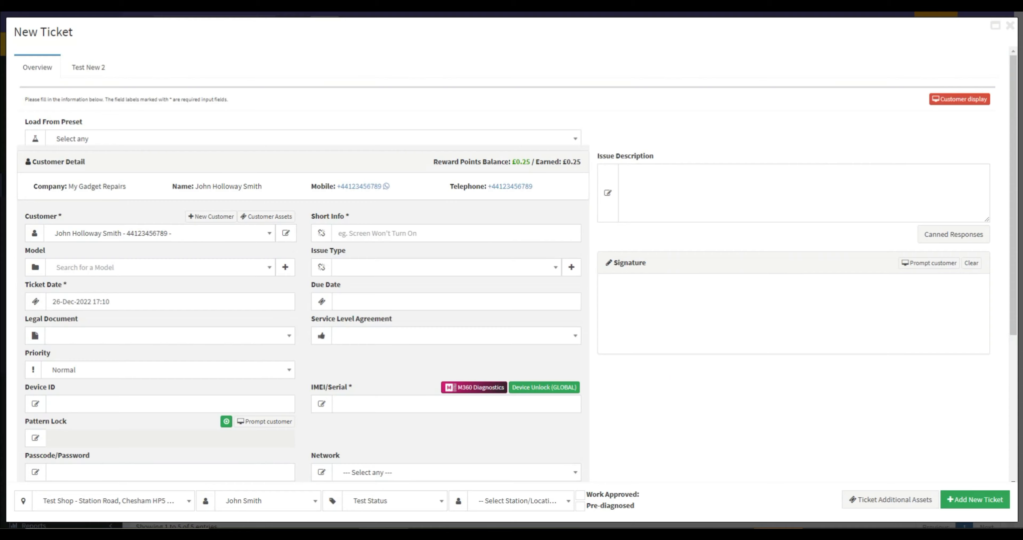
{"action": "left_click", "coordinate": [1010, 25]}
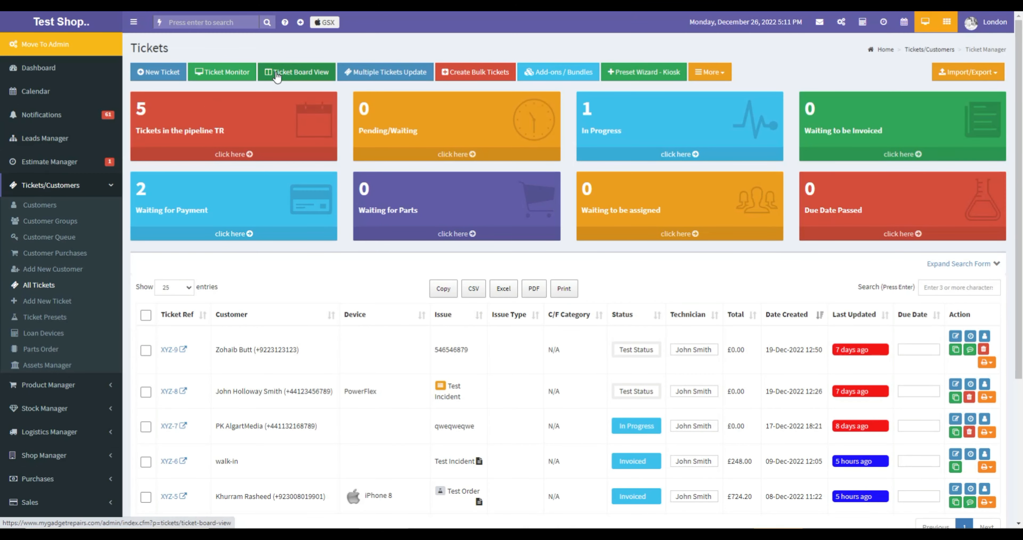
Start a new estimate from the Estimate Manager and select the customer who owns the listed assets
{"action": "left_click", "coordinate": [52, 68]}
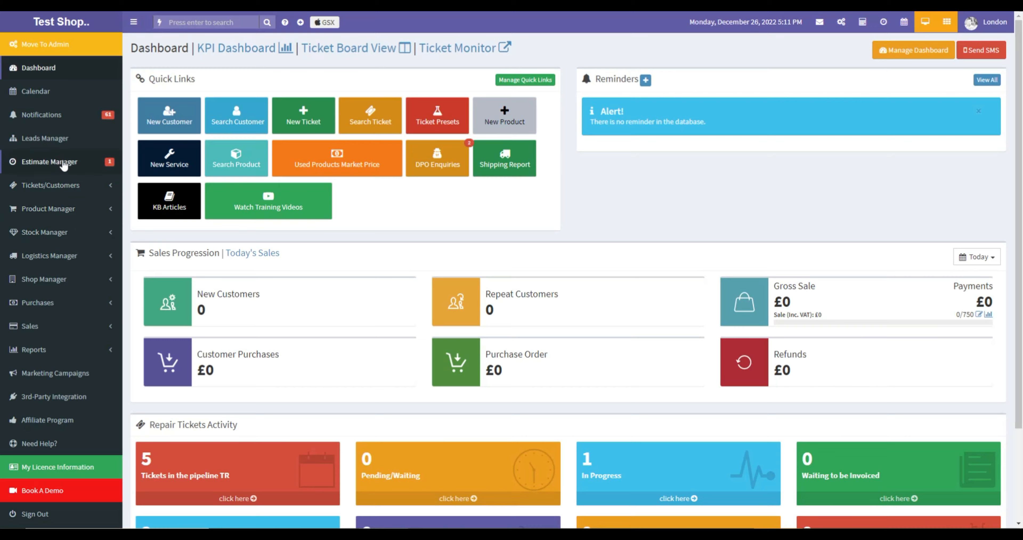
{"action": "left_click", "coordinate": [61, 165]}
{"action": "left_click", "coordinate": [172, 73]}
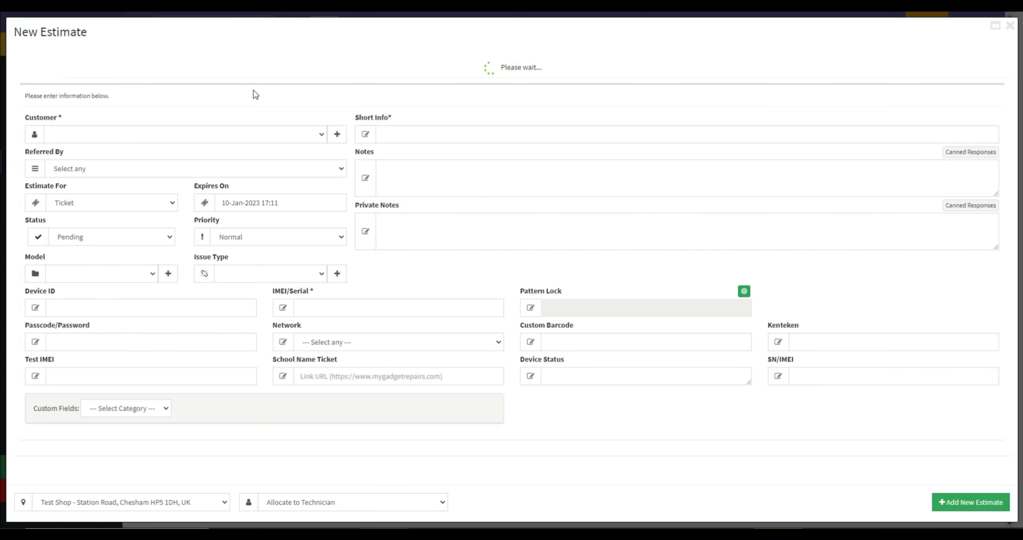
{"action": "left_click", "coordinate": [156, 135]}
{"action": "type", "text": "john"}
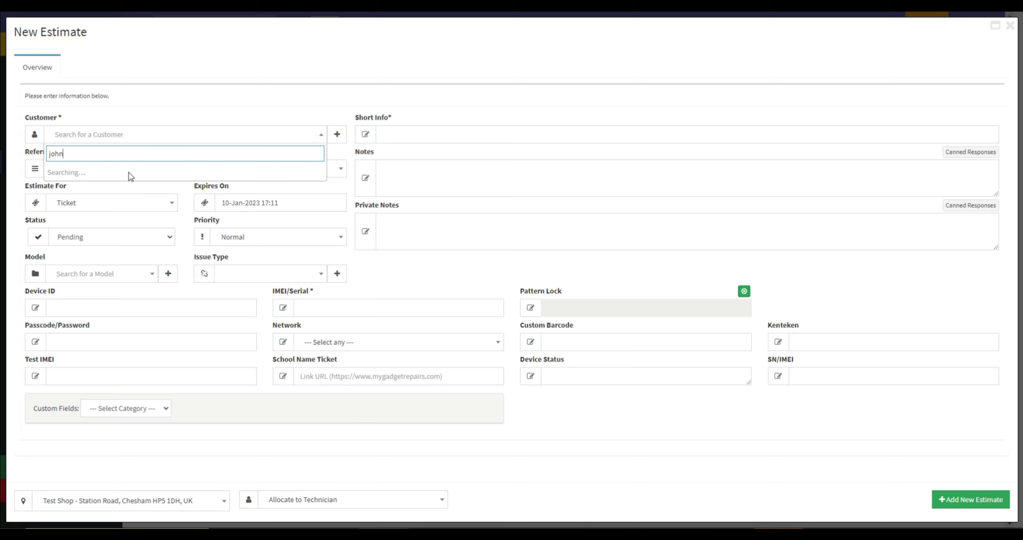
{"action": "left_click", "coordinate": [149, 175]}
View the customer's asset list and the Add Customer Asset form from within the new estimate, and close the form
{"action": "left_click", "coordinate": [318, 118]}
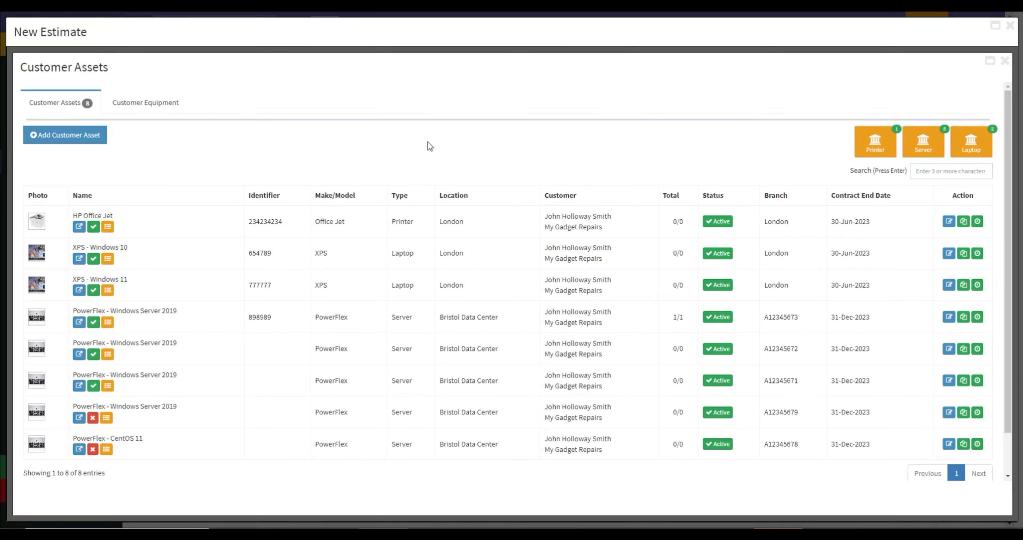
{"action": "left_click", "coordinate": [48, 137]}
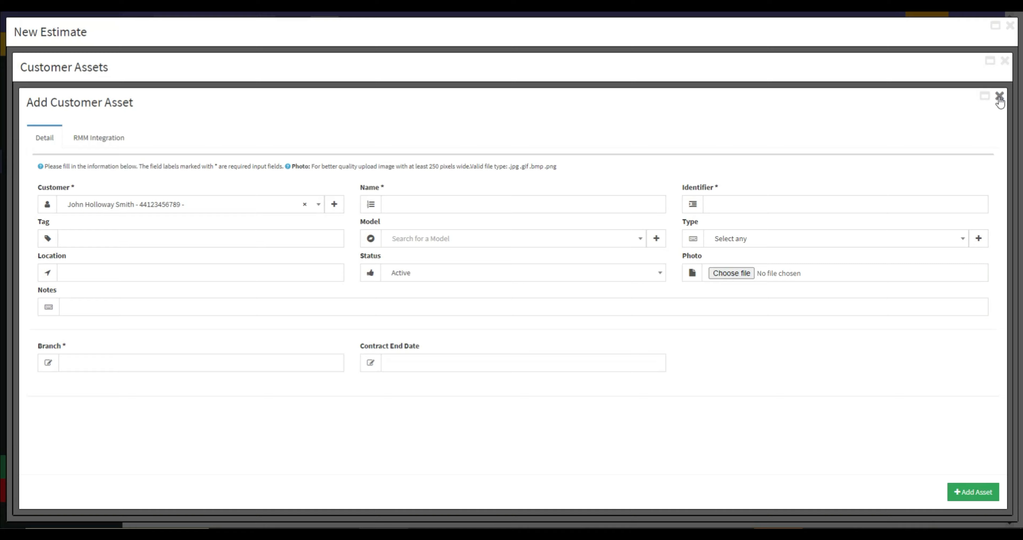
{"action": "left_click", "coordinate": [998, 96]}
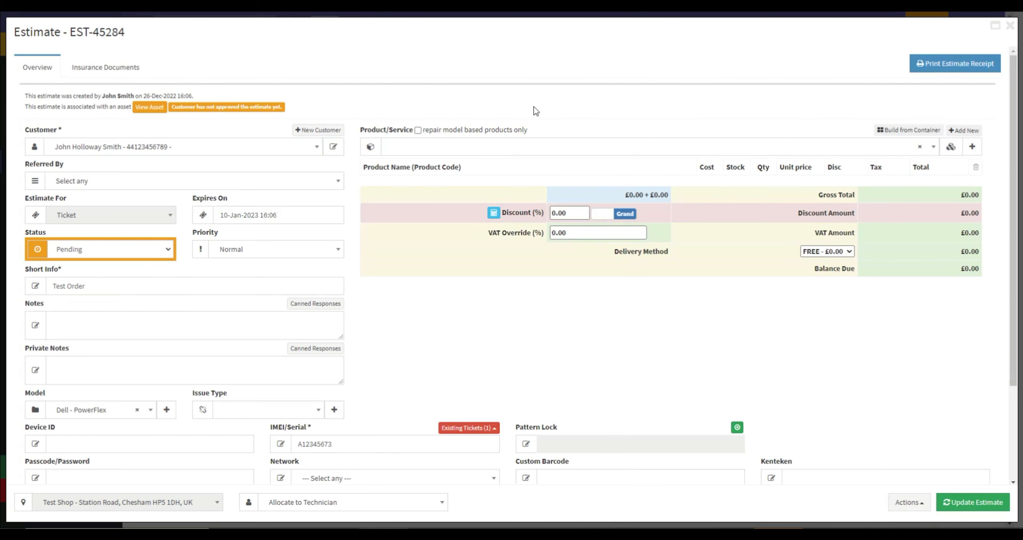
Open the Associate Customer Asset action for the existing Test Order estimate
{"action": "left_click", "coordinate": [899, 507]}
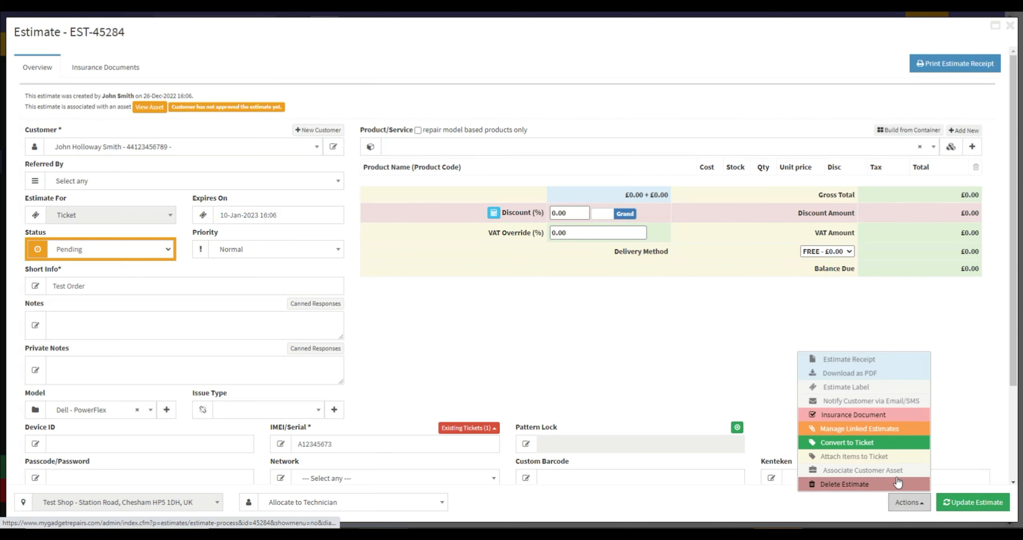
{"action": "left_click", "coordinate": [862, 470]}
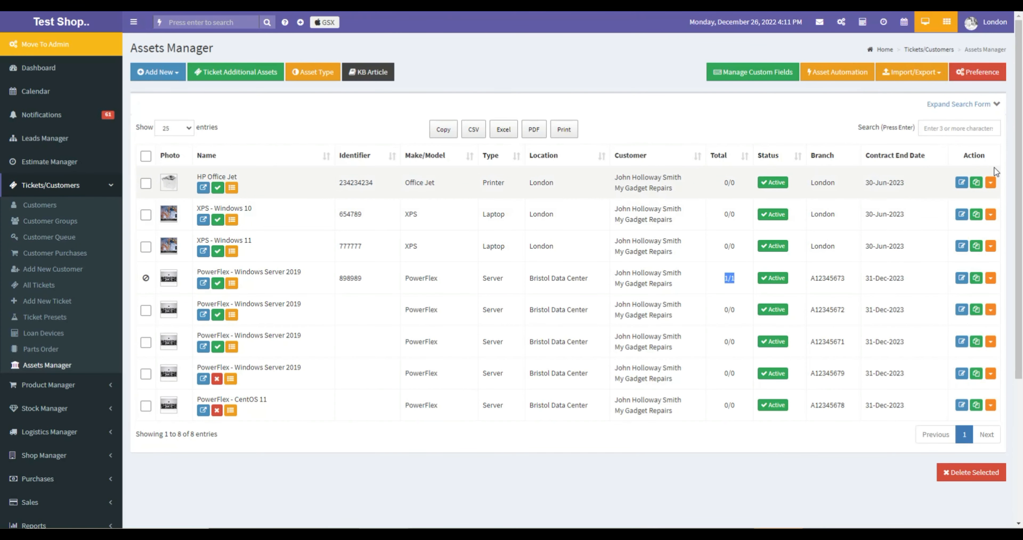
Preview the Customer Asset Label for the HP Office Jet printer, close the preview, and reopen the printer's list of actions
{"action": "left_click", "coordinate": [990, 182]}
{"action": "left_click", "coordinate": [951, 225]}
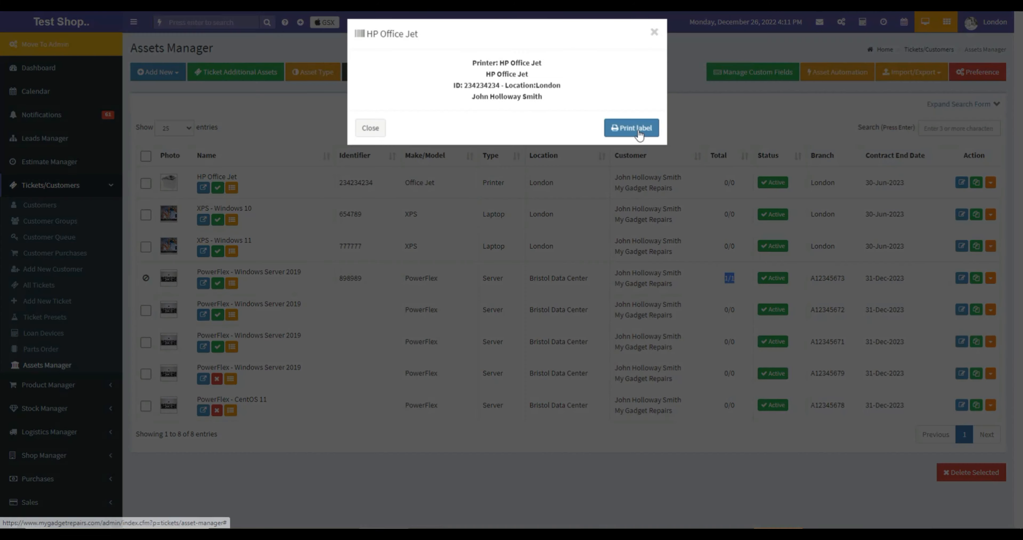
{"action": "left_click", "coordinate": [654, 41]}
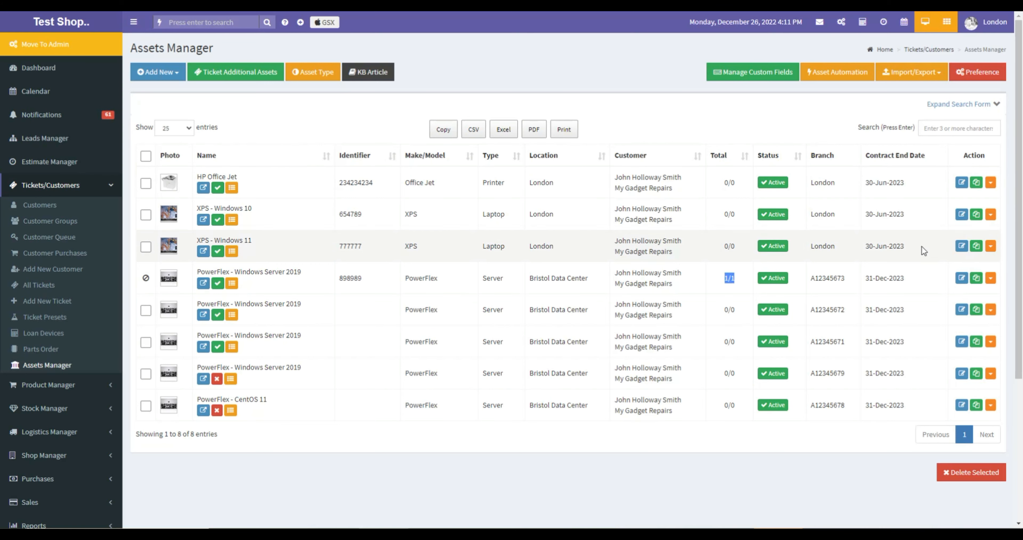
{"action": "left_click", "coordinate": [991, 182]}
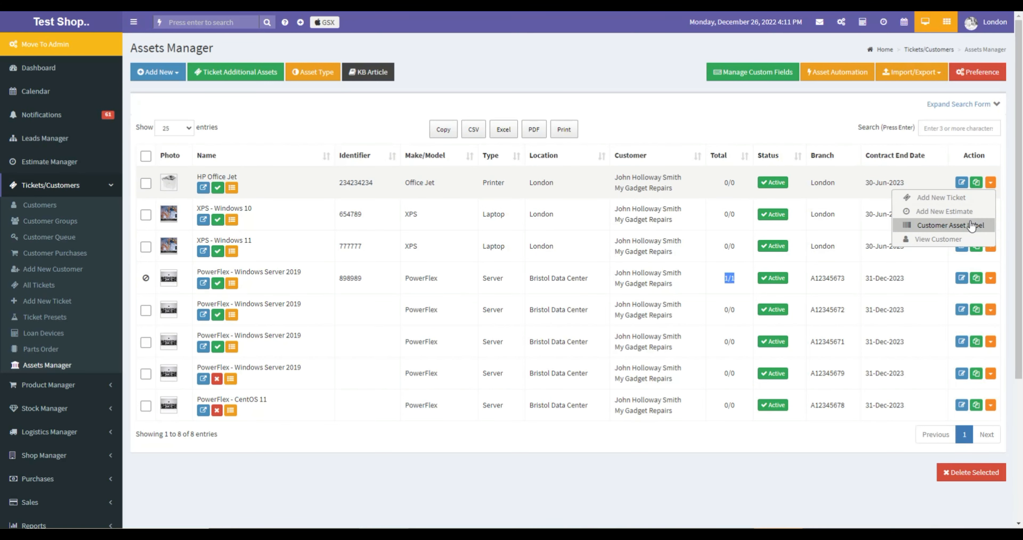
View the Customer Asset label template in Shop Settings, and open the customer record linked to the HP Office Jet asset
{"action": "right_click", "coordinate": [838, 22]}
{"action": "left_click", "coordinate": [841, 22]}
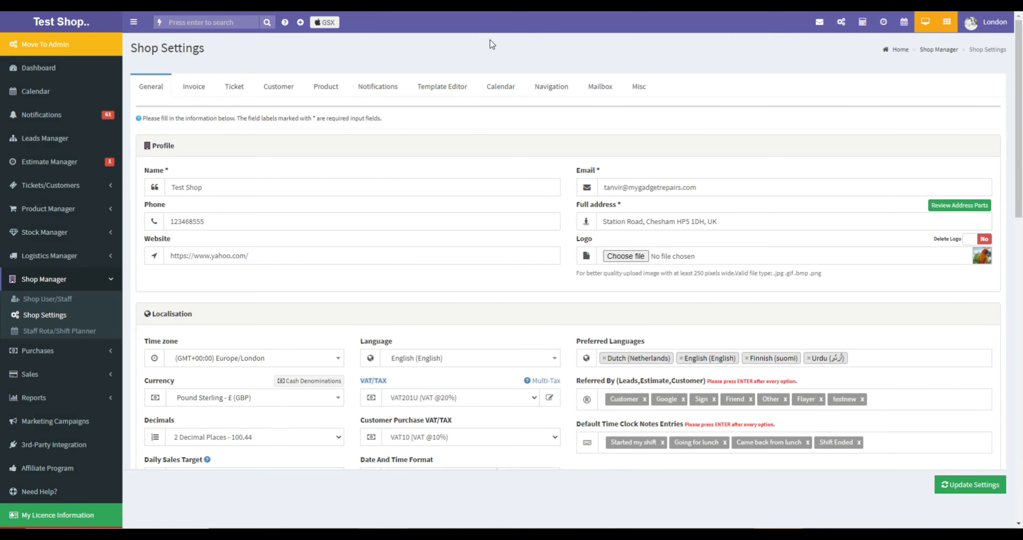
{"action": "left_click", "coordinate": [442, 86]}
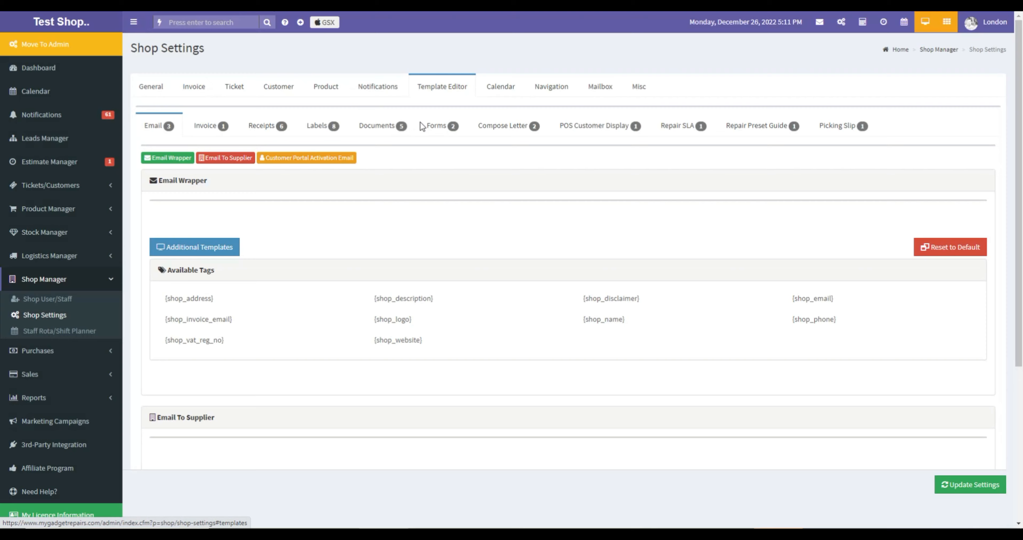
{"action": "left_click", "coordinate": [322, 131]}
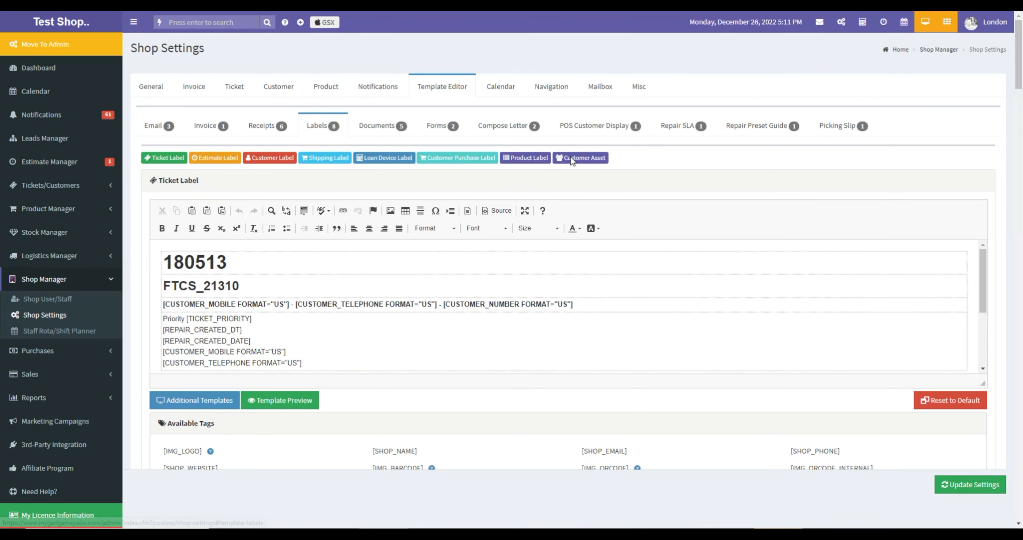
{"action": "left_click", "coordinate": [571, 158]}
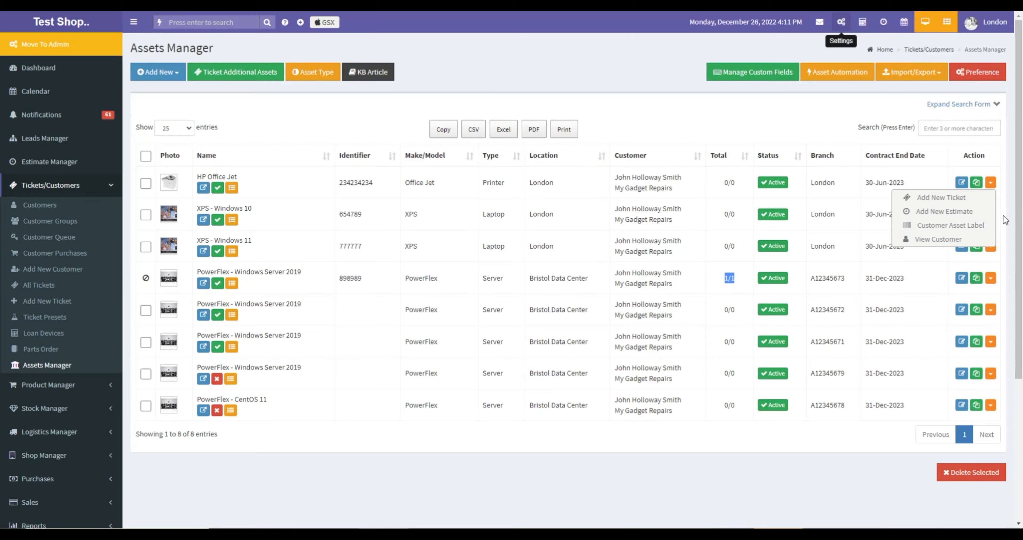
{"action": "left_click", "coordinate": [958, 237]}
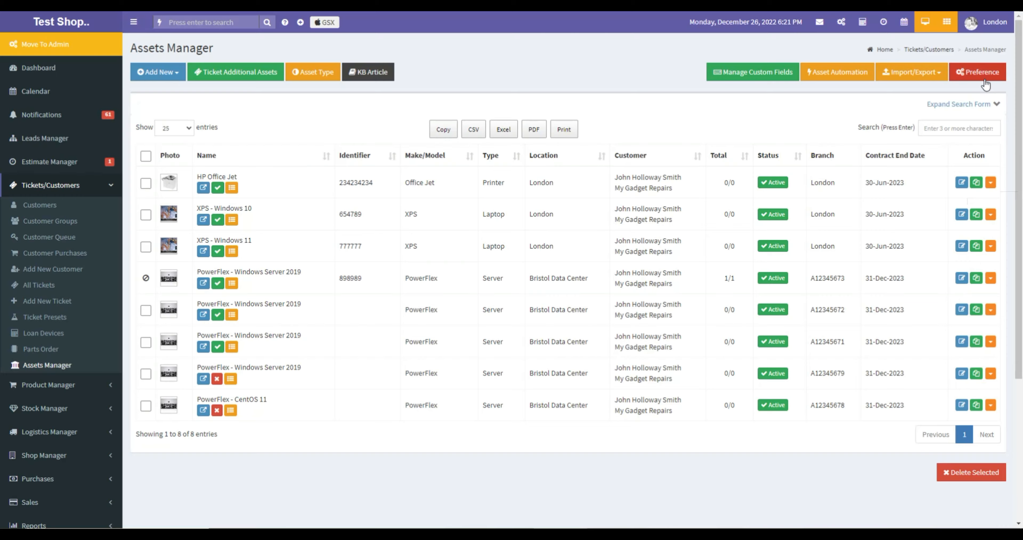
Review the RMM Asset ID and RMM Asset Link in the HP Office Jet's RMM Integration details, and close the asset without updating
{"action": "left_click", "coordinate": [961, 183]}
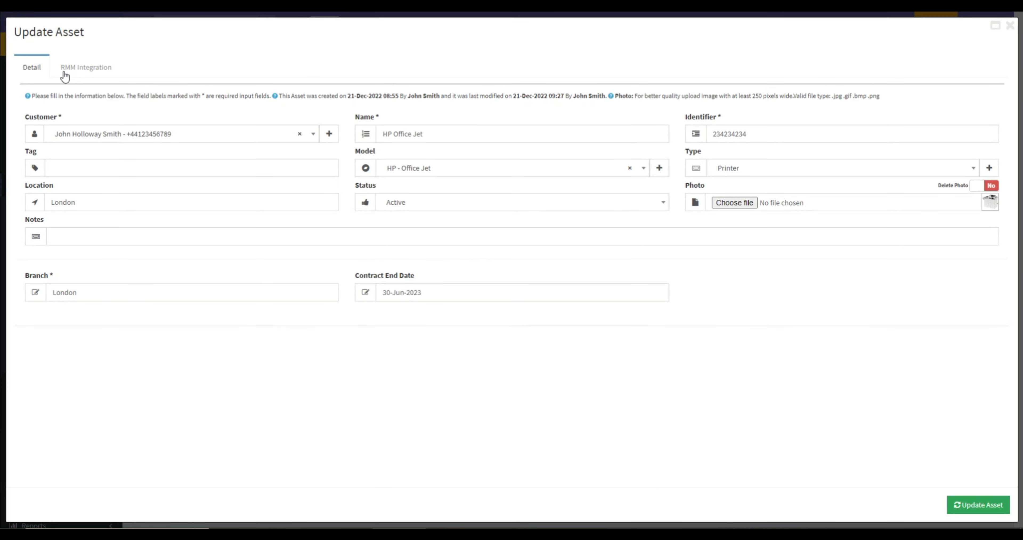
{"action": "left_click", "coordinate": [66, 70]}
{"action": "triple_click", "coordinate": [38, 100]}
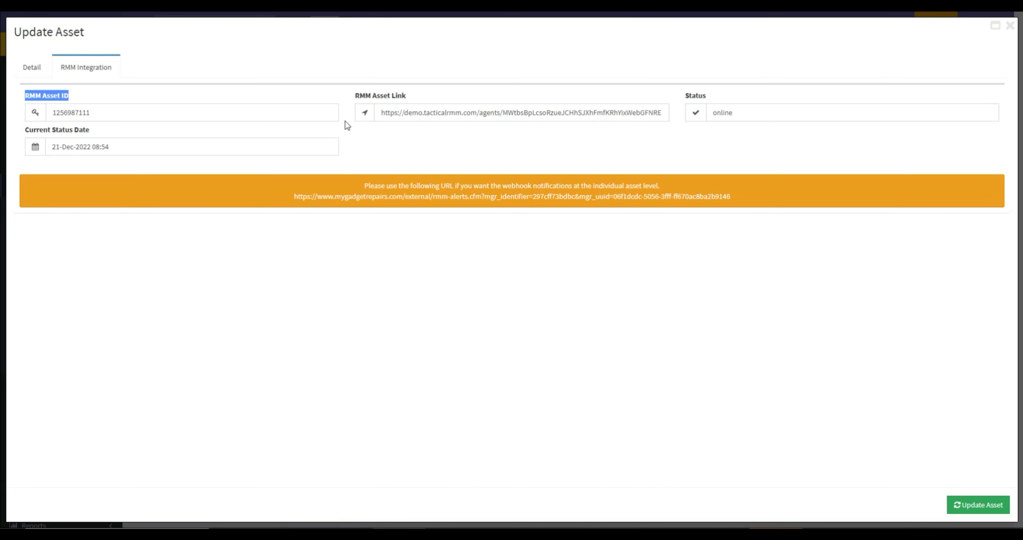
{"action": "left_click", "coordinate": [344, 101]}
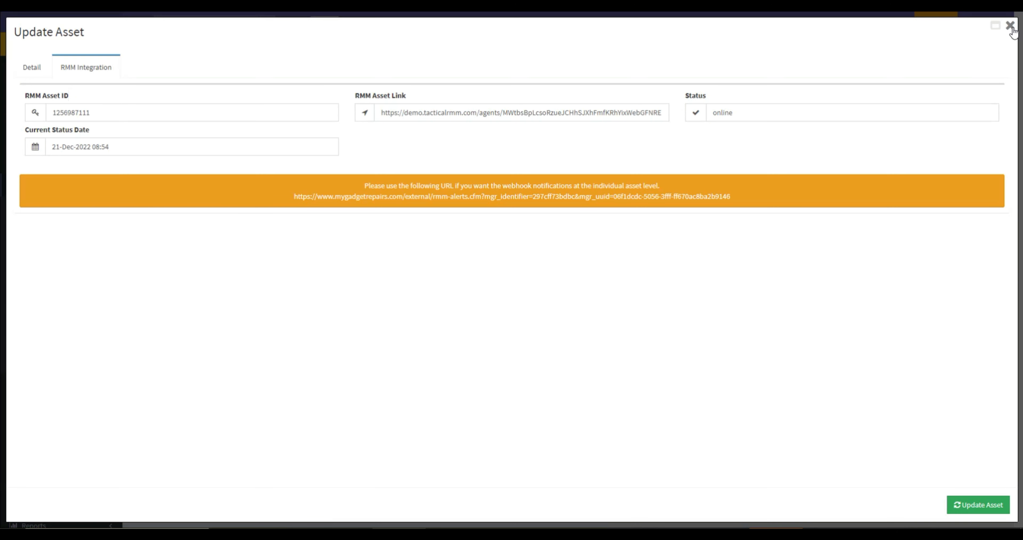
{"action": "left_click_drag", "start_coordinate": [91, 113], "coordinate": [10, 123]}
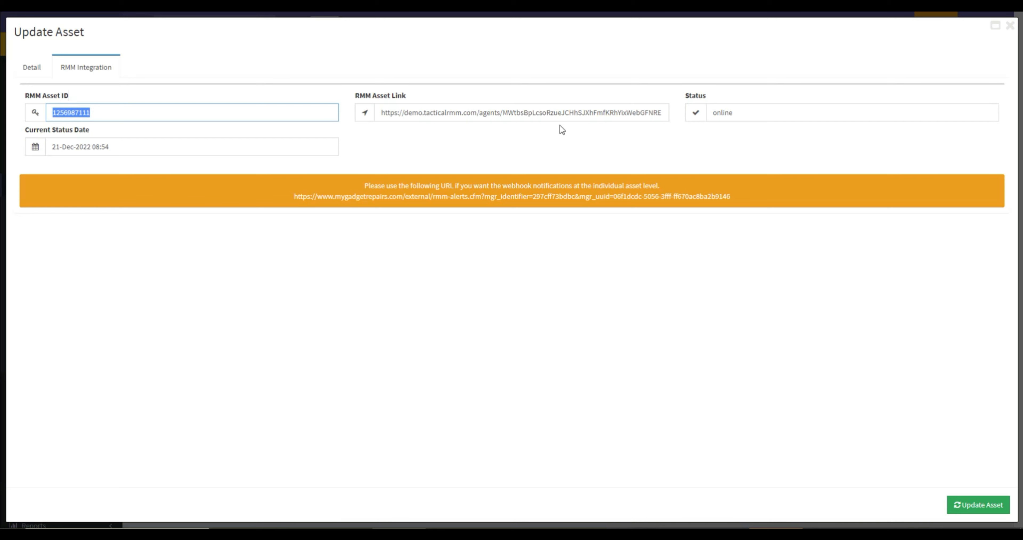
{"action": "double_click", "coordinate": [556, 112]}
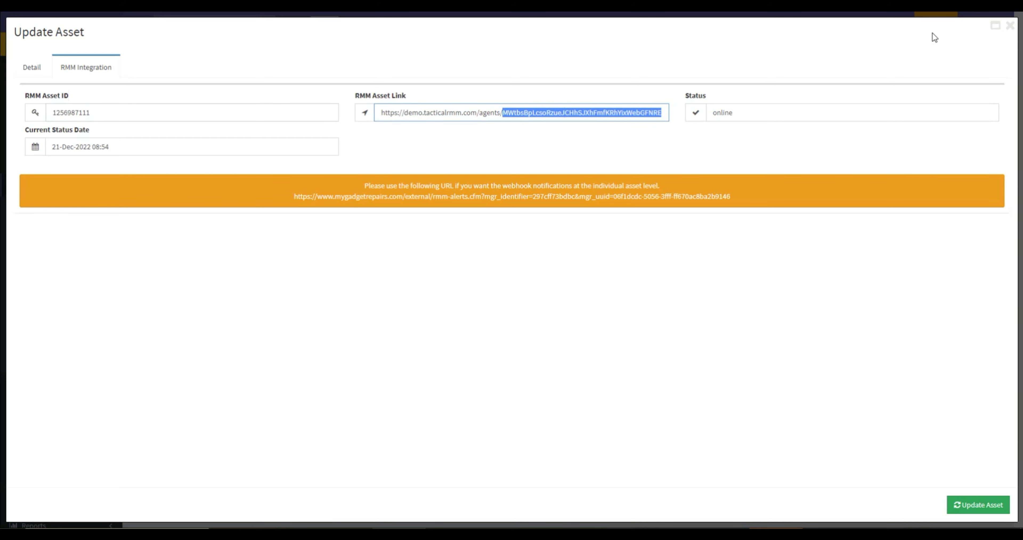
{"action": "left_click", "coordinate": [1010, 28]}
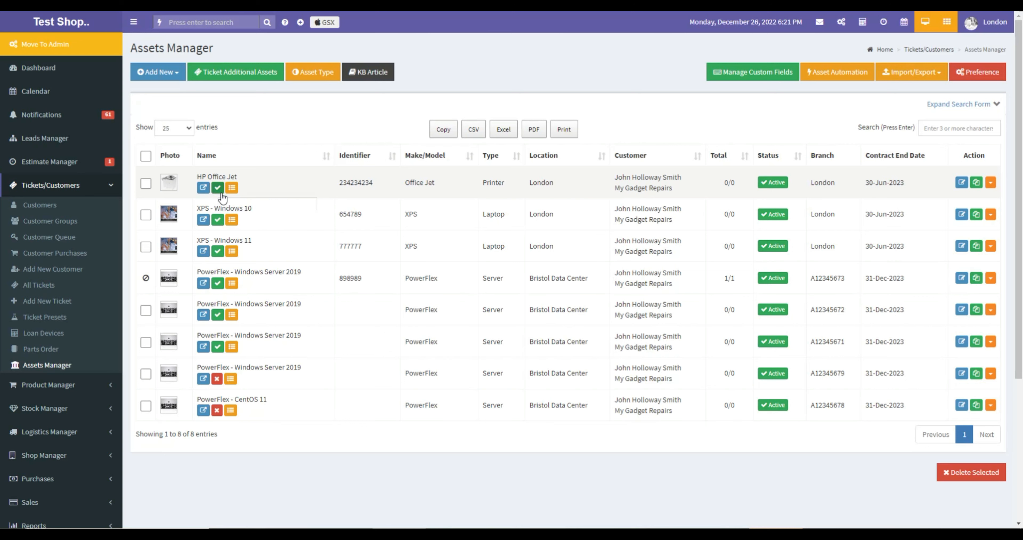
Check the RMM status indicators of the assets and view the RMM alert log for the server with identifier 898989
{"action": "mouse_move", "coordinate": [217, 192]}
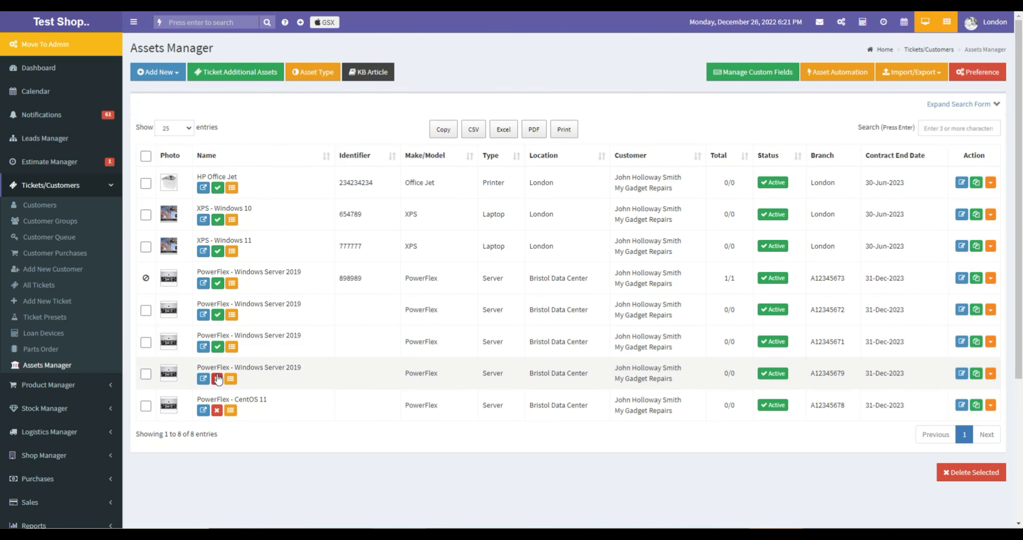
{"action": "mouse_move", "coordinate": [218, 379]}
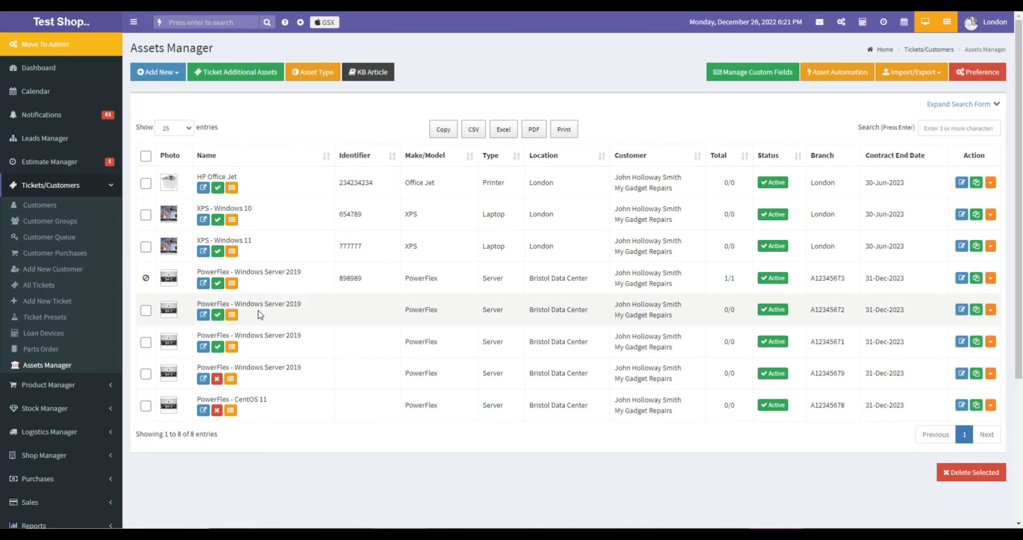
{"action": "left_click", "coordinate": [228, 283]}
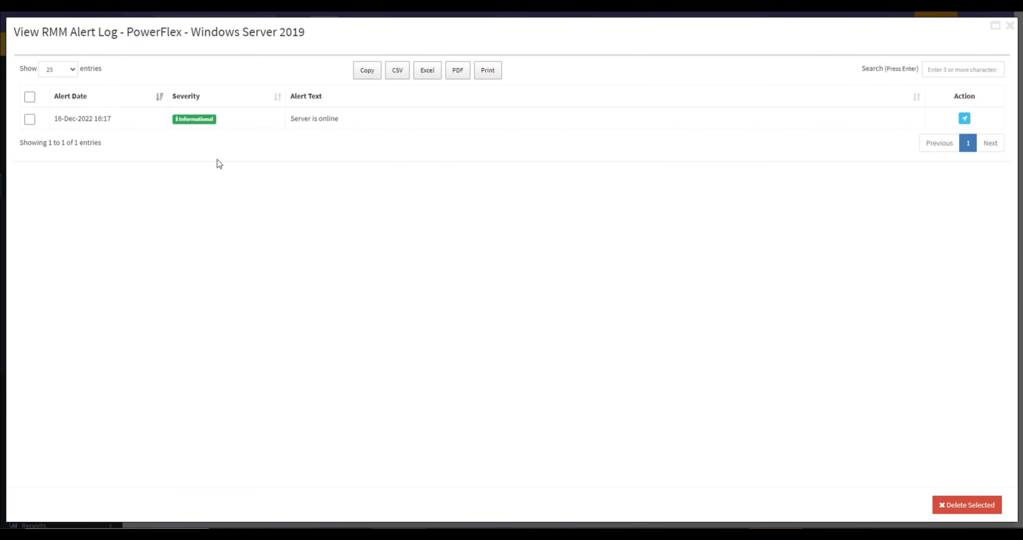
{"action": "left_click", "coordinate": [1009, 26]}
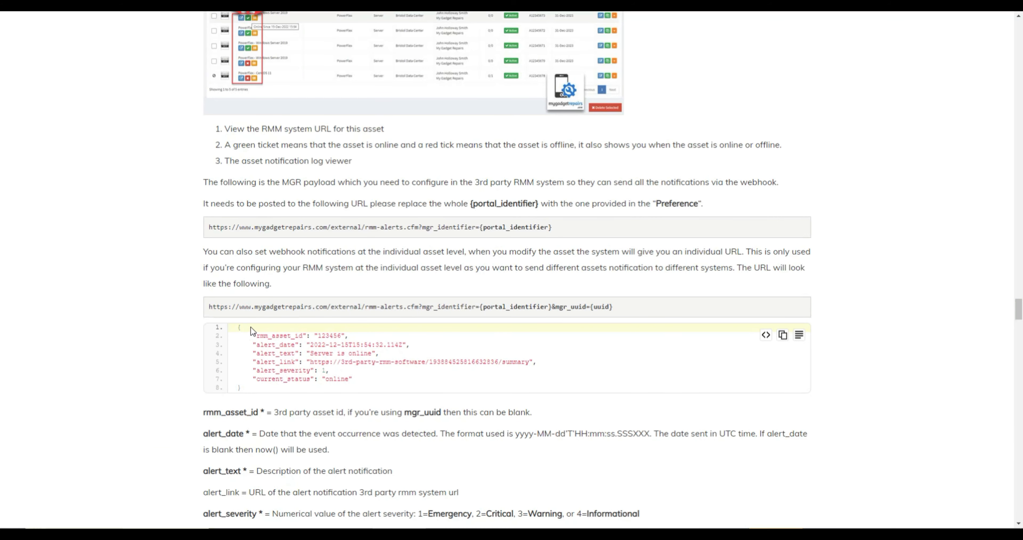
Examine the sample webhook payload and the {portal_identifier} part of the asset-level webhook URL in the KB article
{"action": "left_click_drag", "start_coordinate": [239, 327], "coordinate": [258, 413]}
{"action": "left_click", "coordinate": [267, 382]}
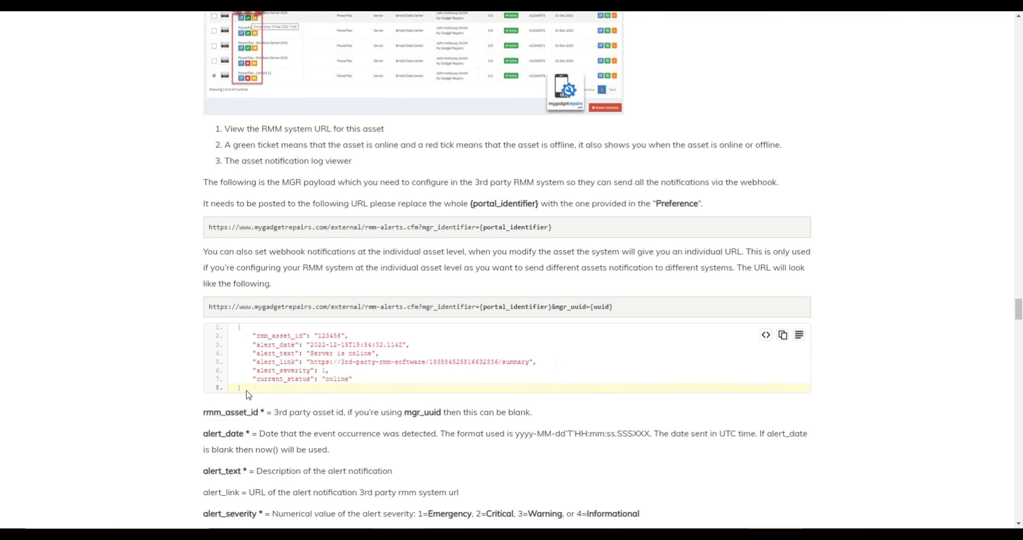
{"action": "scroll", "coordinate": [267, 341], "scroll_direction": "down", "scroll_amount": 3}
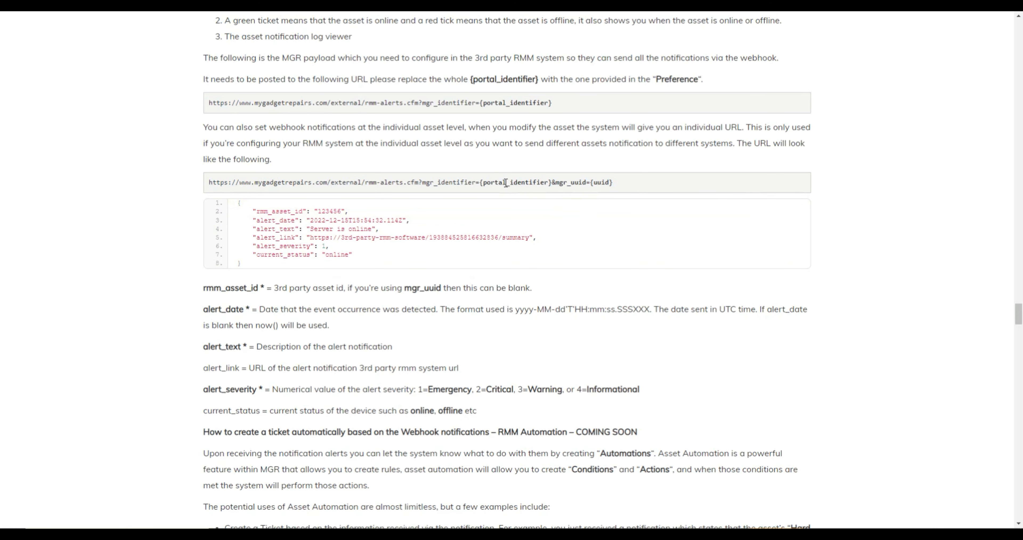
{"action": "left_click_drag", "start_coordinate": [479, 183], "coordinate": [553, 185]}
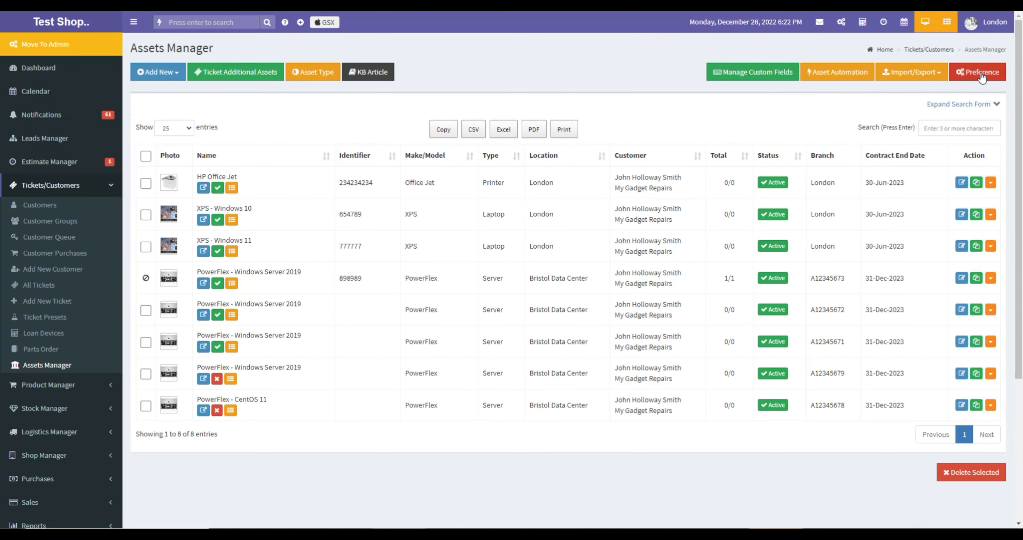
Review the RMM notification URL in the Assets Manager preferences and the individual webhook URL in the HP Office Jet's RMM Integration details
{"action": "left_click", "coordinate": [981, 72]}
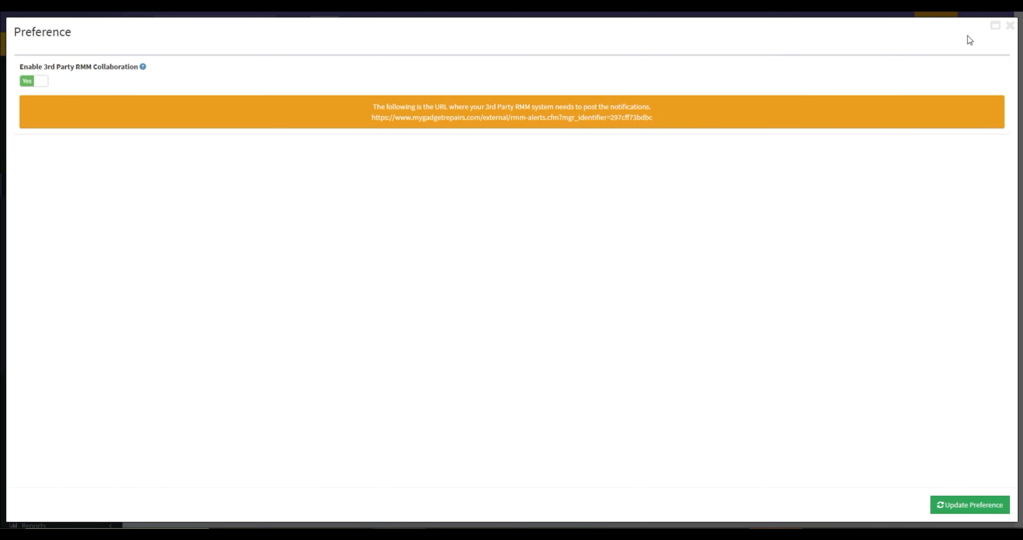
{"action": "left_click", "coordinate": [1010, 26]}
{"action": "left_click", "coordinate": [958, 179]}
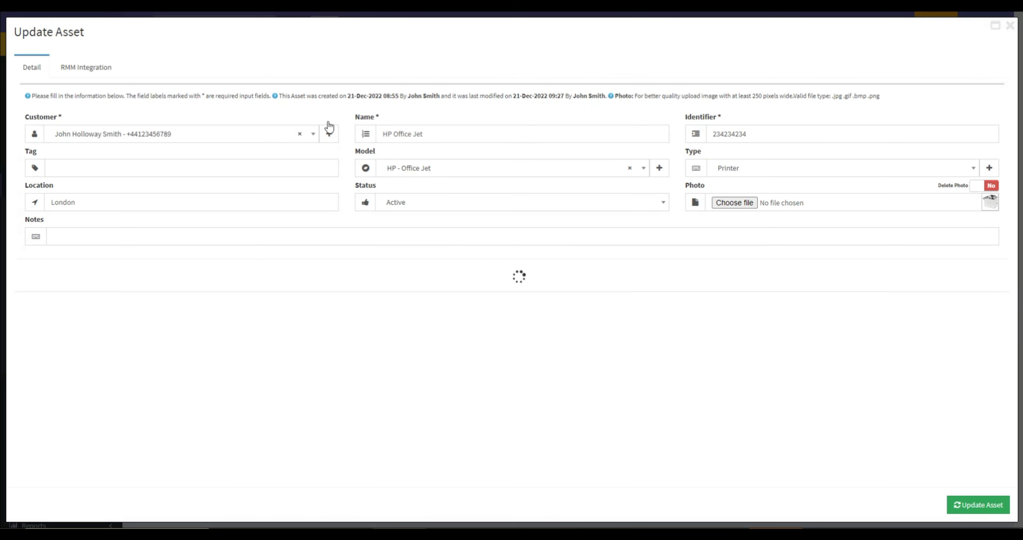
{"action": "left_click", "coordinate": [75, 68]}
{"action": "left_click_drag", "start_coordinate": [255, 204], "coordinate": [726, 220]}
{"action": "left_click", "coordinate": [1010, 25]}
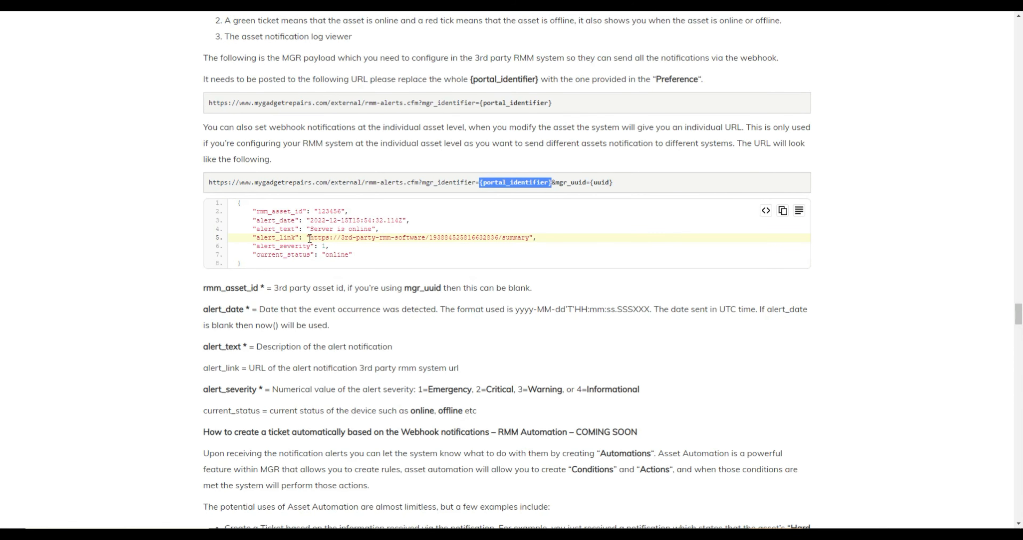
Examine the rmm_asset_id, alert_date, alert_text and alert_link fields in the KB article's sample webhook payload
{"action": "double_click", "coordinate": [280, 210]}
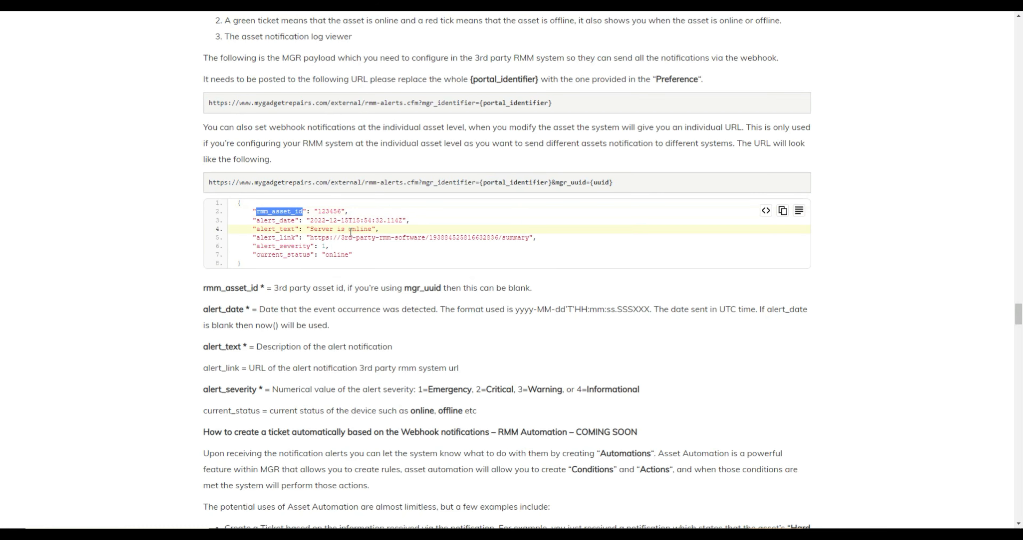
{"action": "double_click", "coordinate": [335, 213]}
{"action": "left_click_drag", "start_coordinate": [356, 213], "coordinate": [251, 212]}
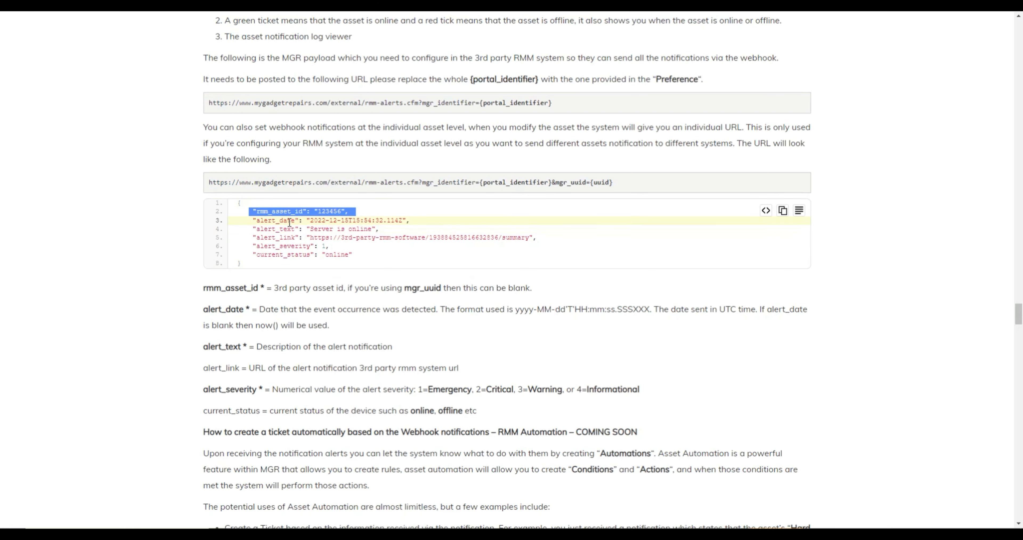
{"action": "double_click", "coordinate": [282, 219]}
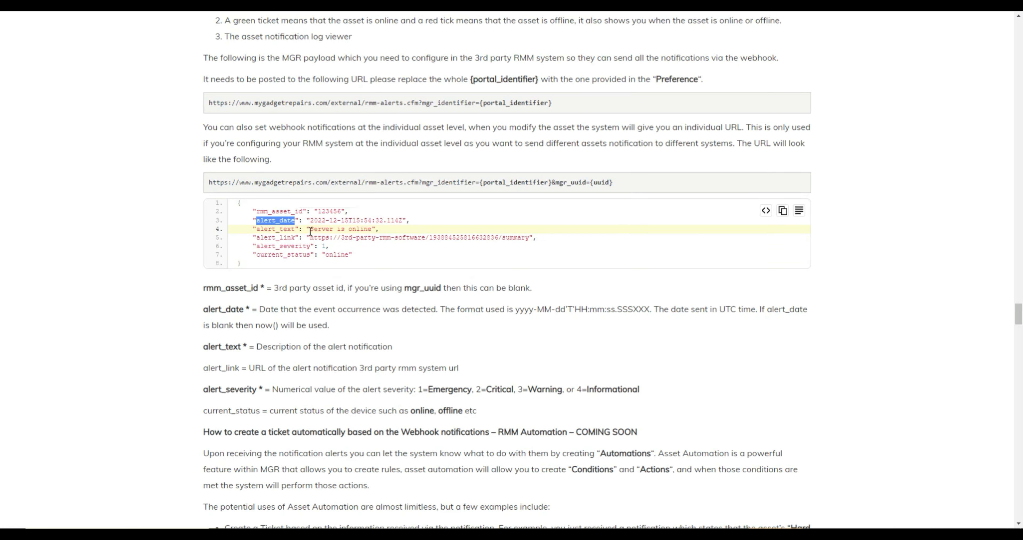
{"action": "double_click", "coordinate": [276, 229]}
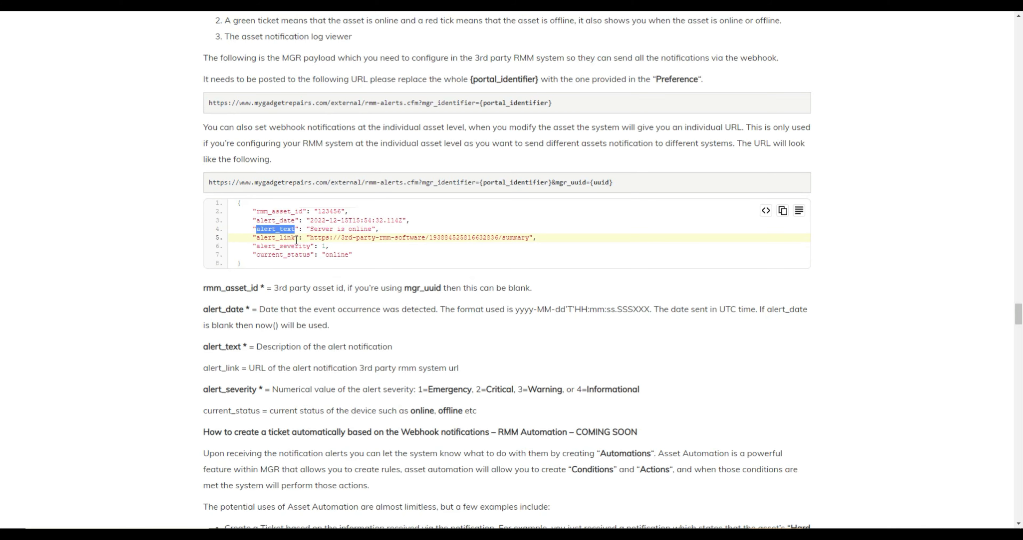
{"action": "double_click", "coordinate": [278, 237]}
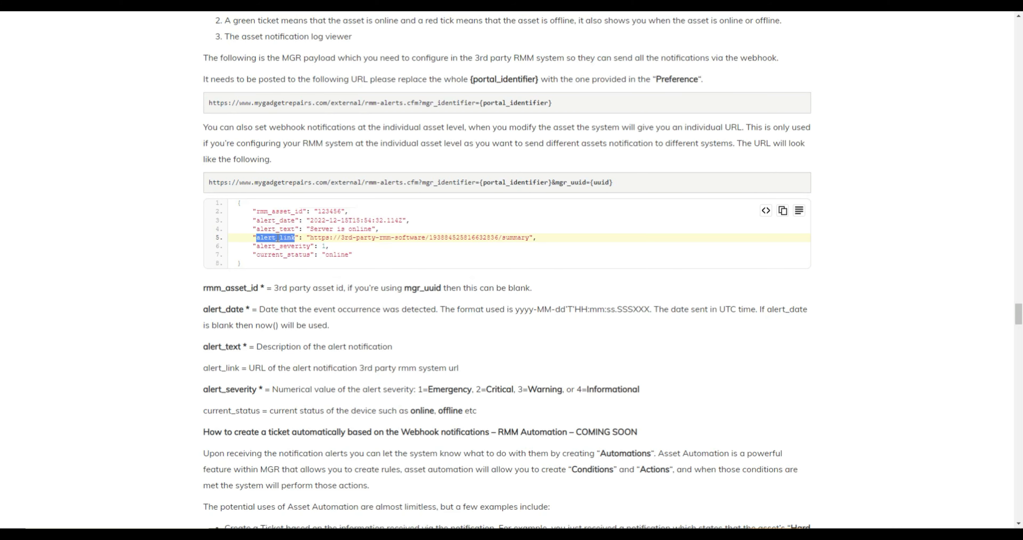
Examine the payload's alert_severity field with its Critical, Warning and Informational levels, and the current_status field
{"action": "double_click", "coordinate": [286, 247]}
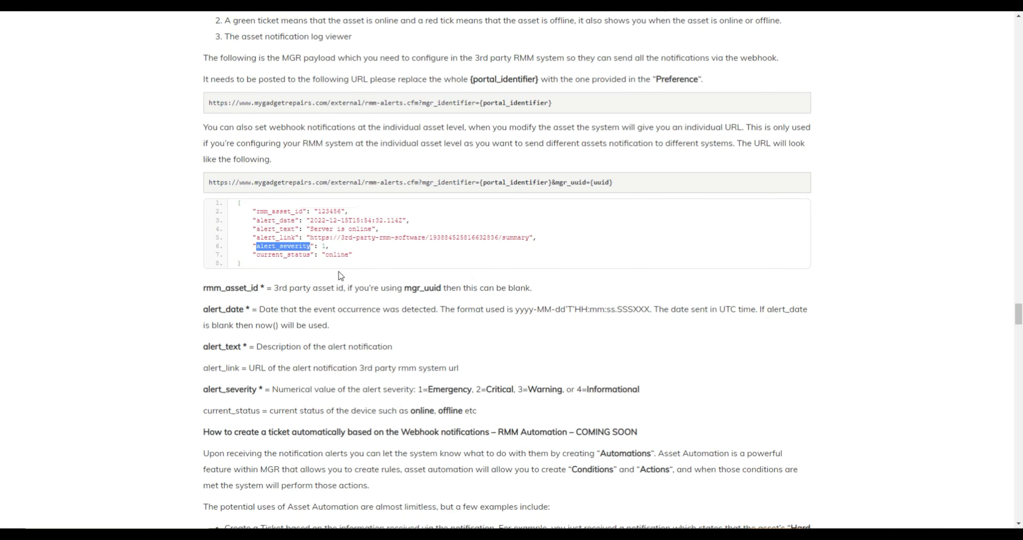
{"action": "double_click", "coordinate": [504, 389]}
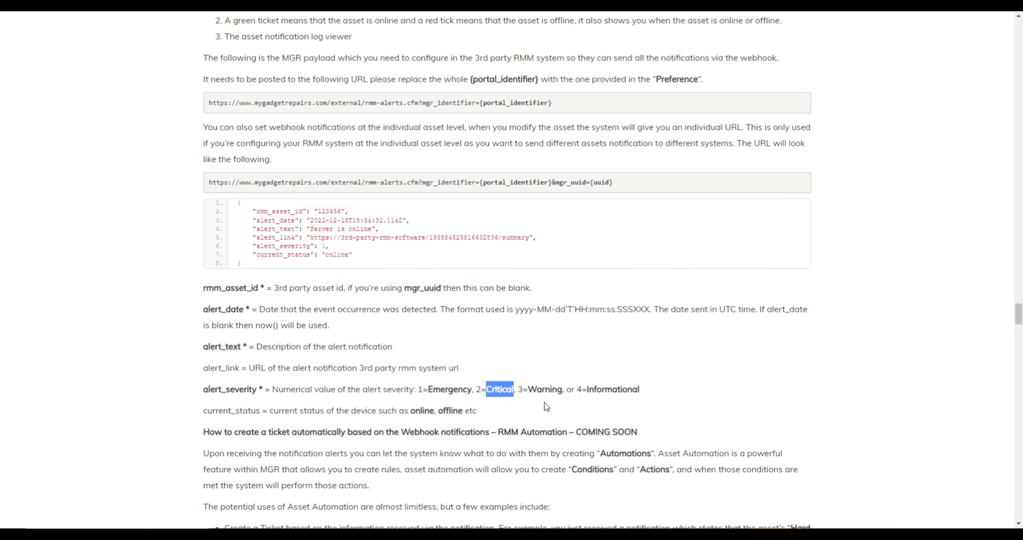
{"action": "double_click", "coordinate": [545, 389]}
{"action": "double_click", "coordinate": [602, 389]}
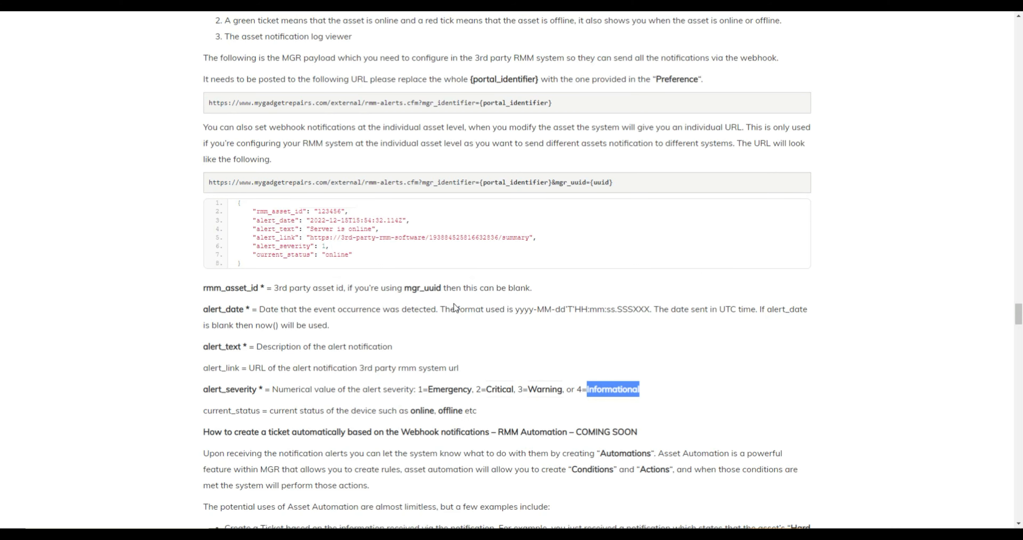
{"action": "left_click", "coordinate": [297, 257]}
{"action": "double_click", "coordinate": [297, 257]}
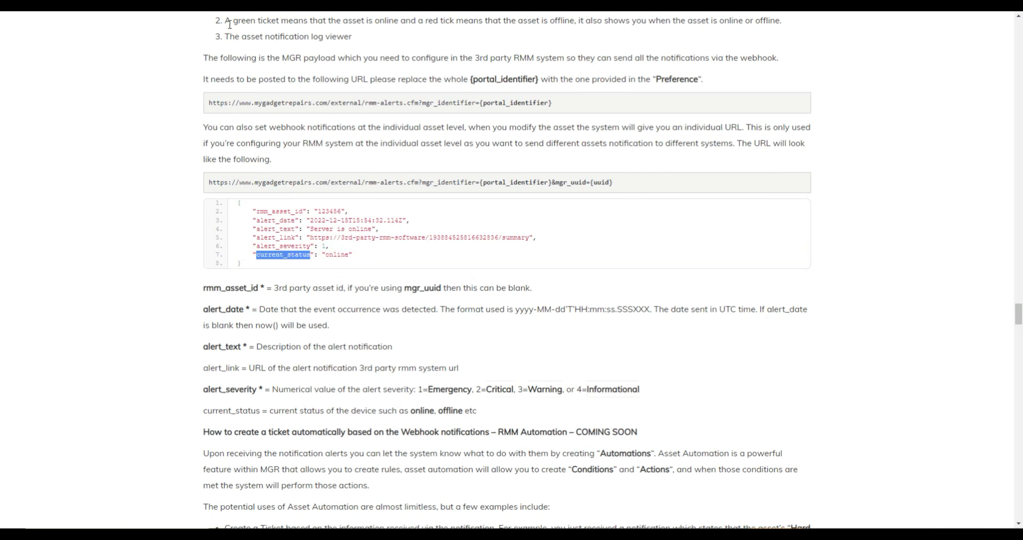
{"action": "left_click", "coordinate": [627, 534]}
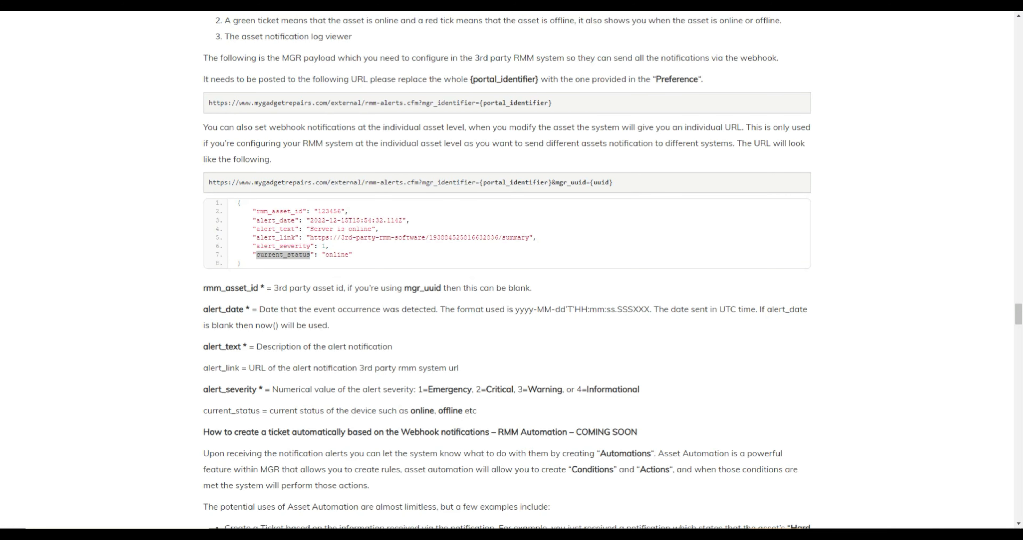
{"action": "left_click", "coordinate": [377, 282]}
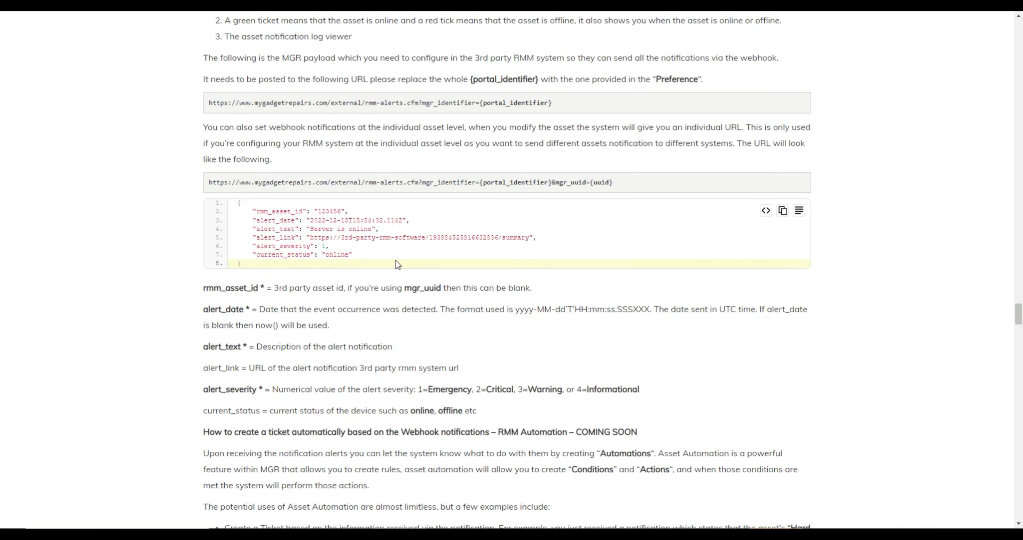
Review the Recommended RMM systems section of the KB article, including the Tactical RMM, Zabbix and Rport entries
{"action": "scroll", "coordinate": [397, 262], "scroll_direction": "down", "scroll_amount": 20}
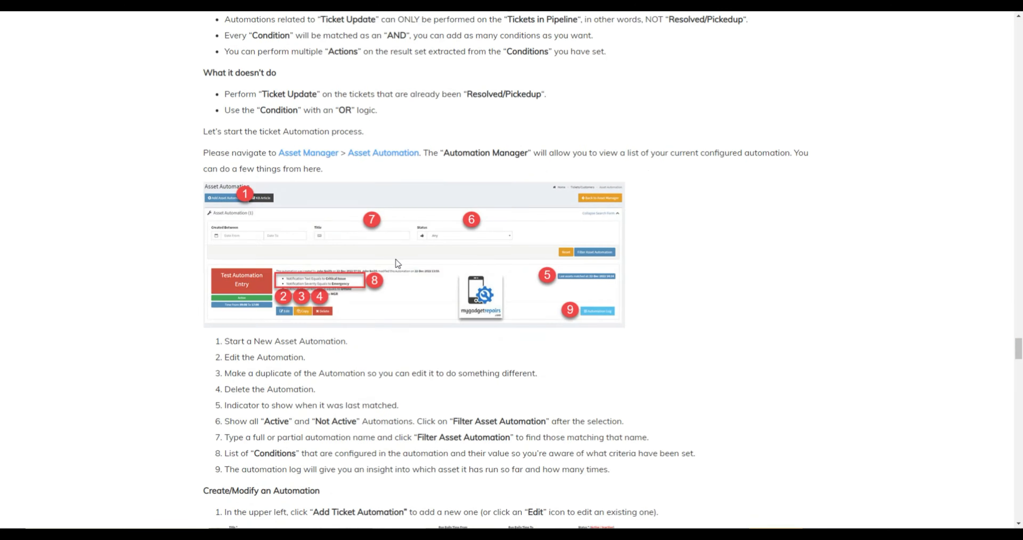
{"action": "scroll", "coordinate": [397, 263], "scroll_direction": "down", "scroll_amount": 20}
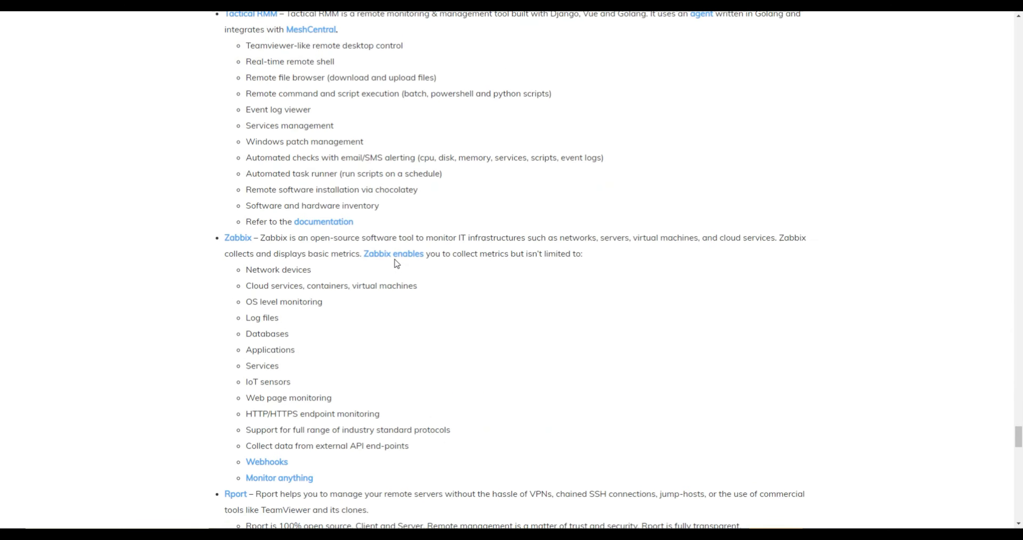
{"action": "scroll", "coordinate": [394, 259], "scroll_direction": "up", "scroll_amount": 20}
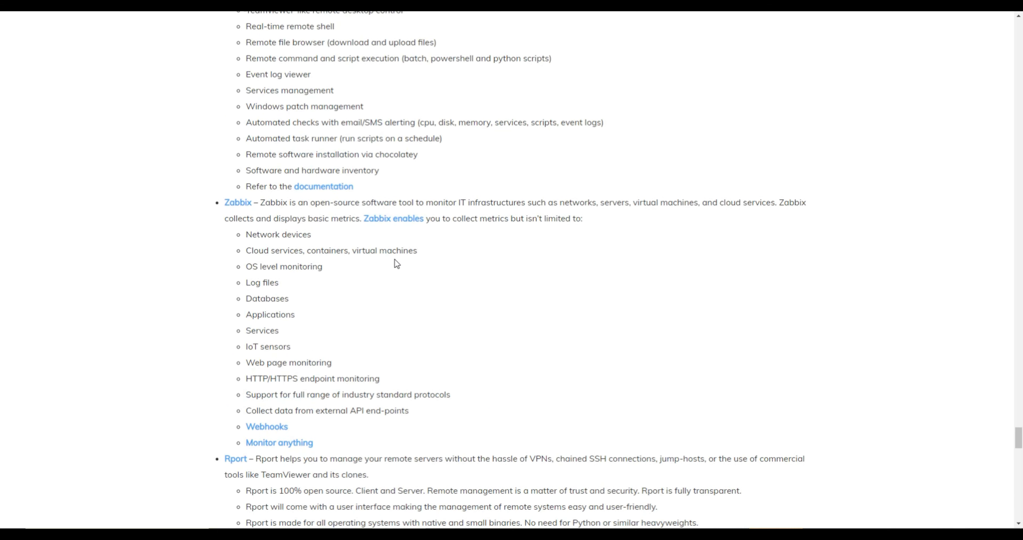
{"action": "left_click_drag", "start_coordinate": [285, 93], "coordinate": [271, 93]}
{"action": "left_click", "coordinate": [271, 93]}
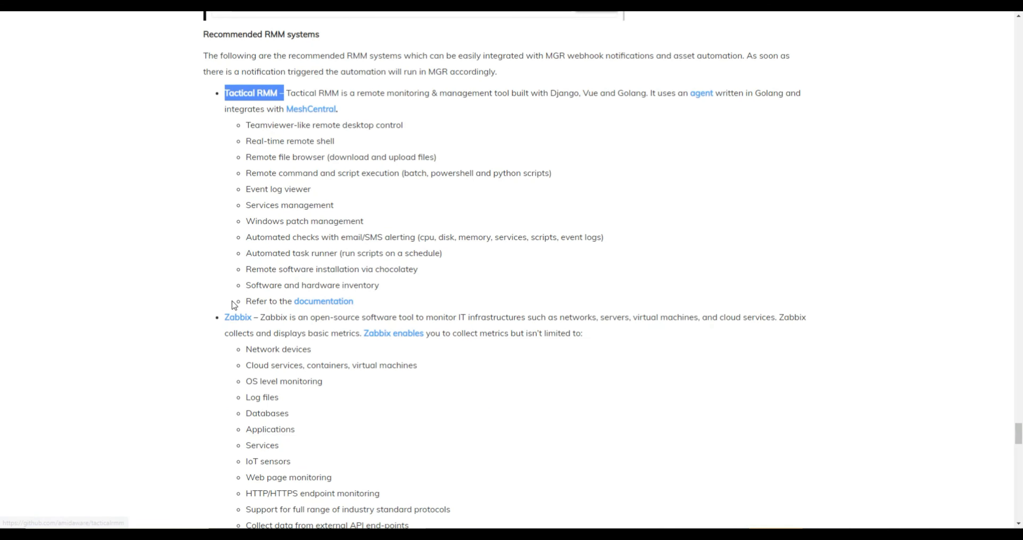
{"action": "left_click_drag", "start_coordinate": [223, 316], "coordinate": [244, 325]}
{"action": "scroll", "coordinate": [258, 318], "scroll_direction": "down", "scroll_amount": 5}
{"action": "scroll", "coordinate": [250, 327], "scroll_direction": "down", "scroll_amount": 1}
{"action": "scroll", "coordinate": [249, 327], "scroll_direction": "down", "scroll_amount": 5}
{"action": "left_click_drag", "start_coordinate": [207, 256], "coordinate": [238, 252]}
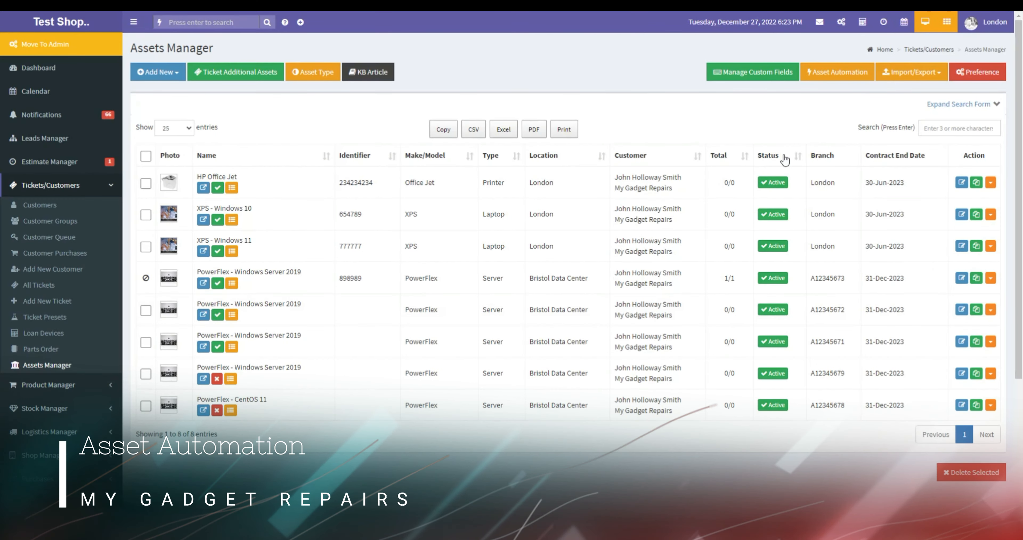
Open the Test Automation Entry from Asset Automation for editing and review its condition and action sections
{"action": "left_click", "coordinate": [838, 76]}
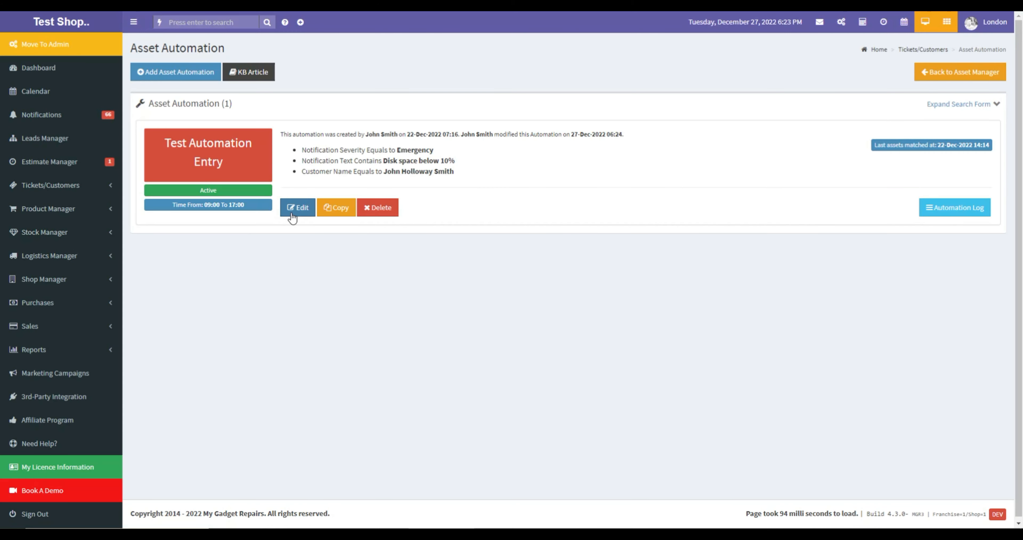
{"action": "left_click", "coordinate": [308, 207]}
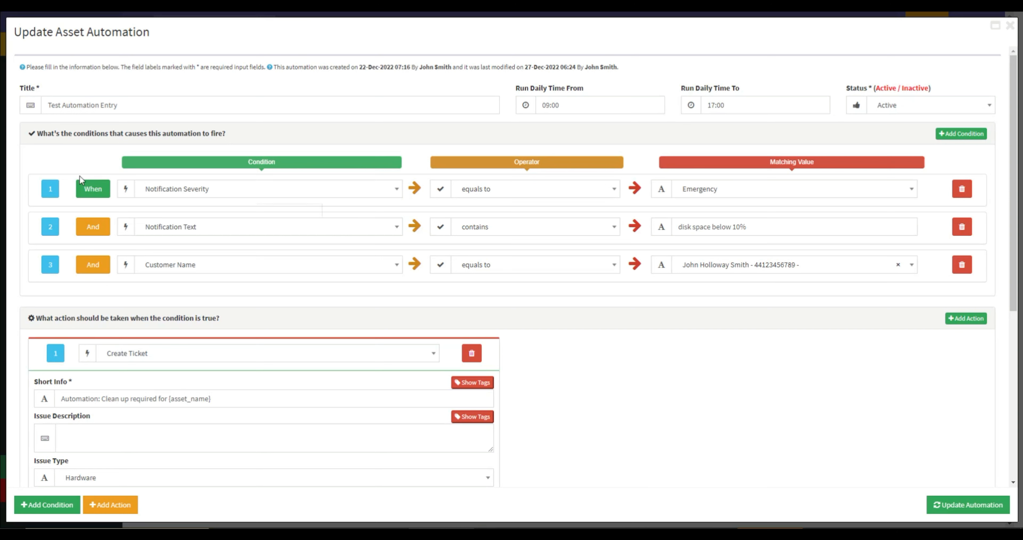
{"action": "left_click_drag", "start_coordinate": [76, 135], "coordinate": [166, 134]}
{"action": "left_click_drag", "start_coordinate": [77, 318], "coordinate": [160, 319]}
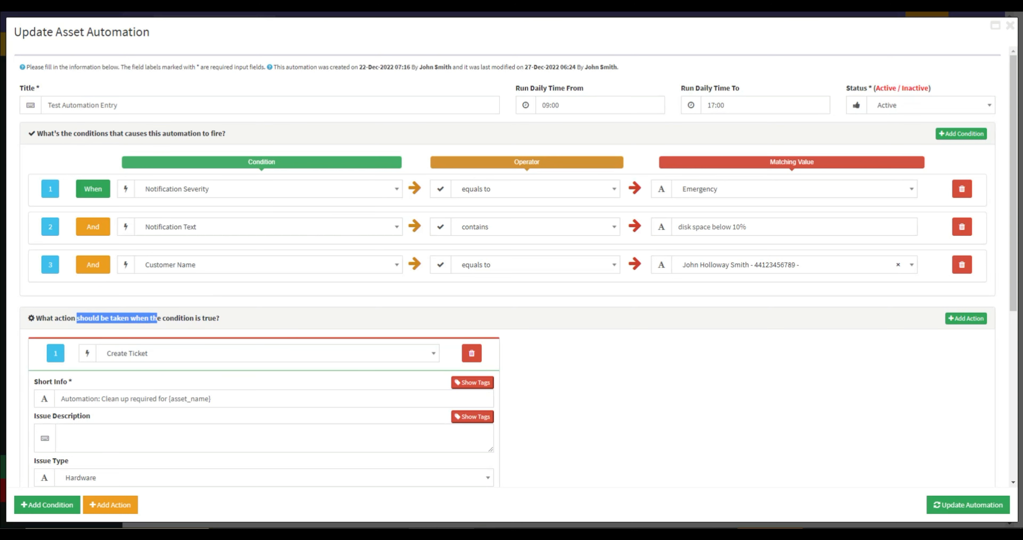
{"action": "left_click", "coordinate": [516, 310]}
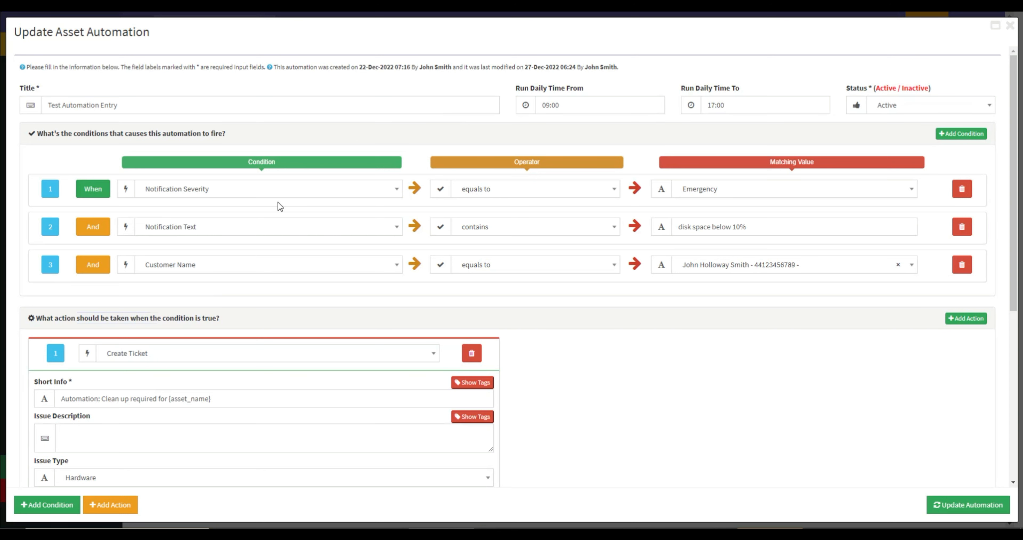
Review the matching values of the Test Automation Entry's Notification Text and Notification Severity conditions
{"action": "left_click", "coordinate": [761, 235]}
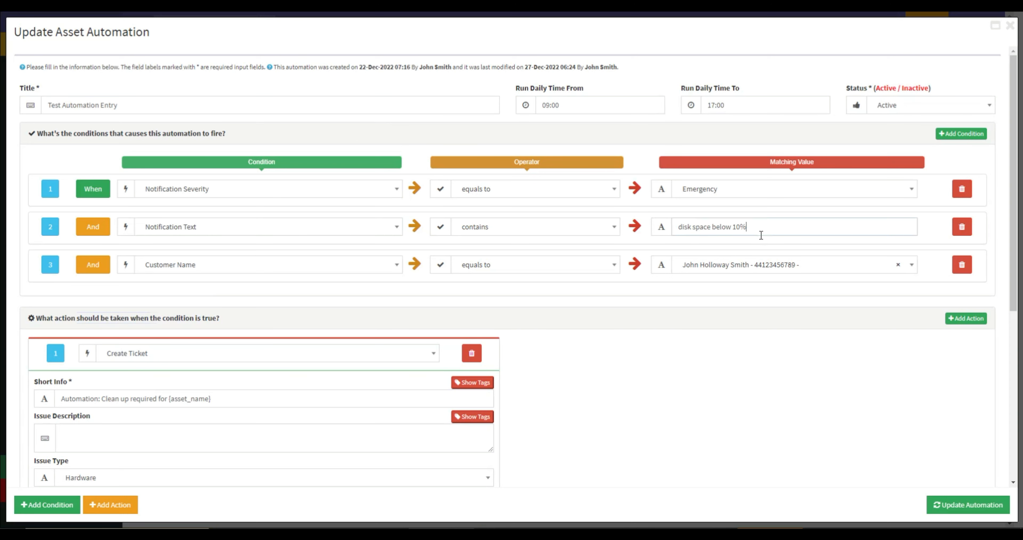
{"action": "left_click_drag", "start_coordinate": [760, 235], "coordinate": [578, 238]}
{"action": "left_click", "coordinate": [719, 192]}
{"action": "left_click", "coordinate": [691, 190]}
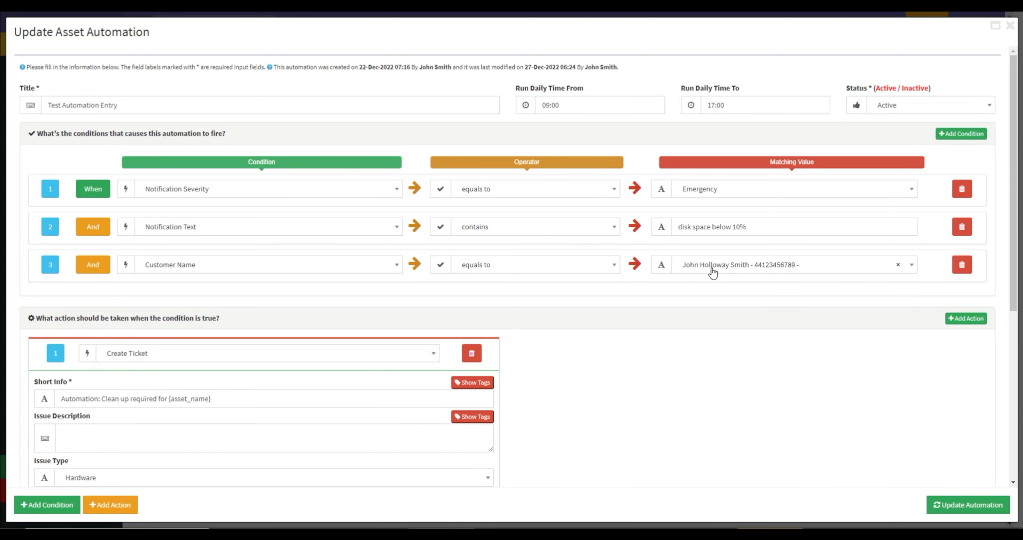